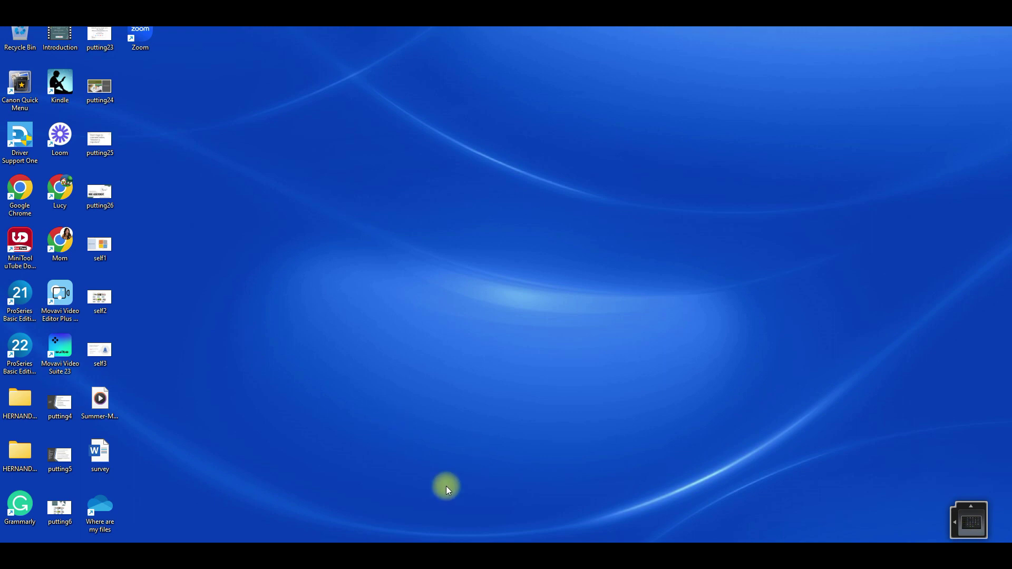
Step: Launch Excel from the Start menu, create a blank workbook, and maximize its window
key("super")
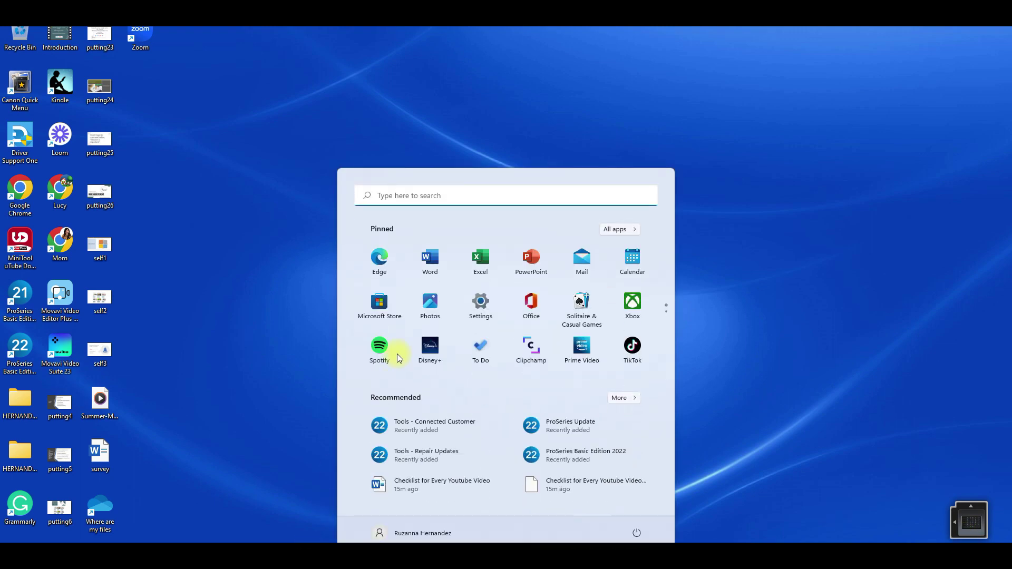
left_click(485, 264)
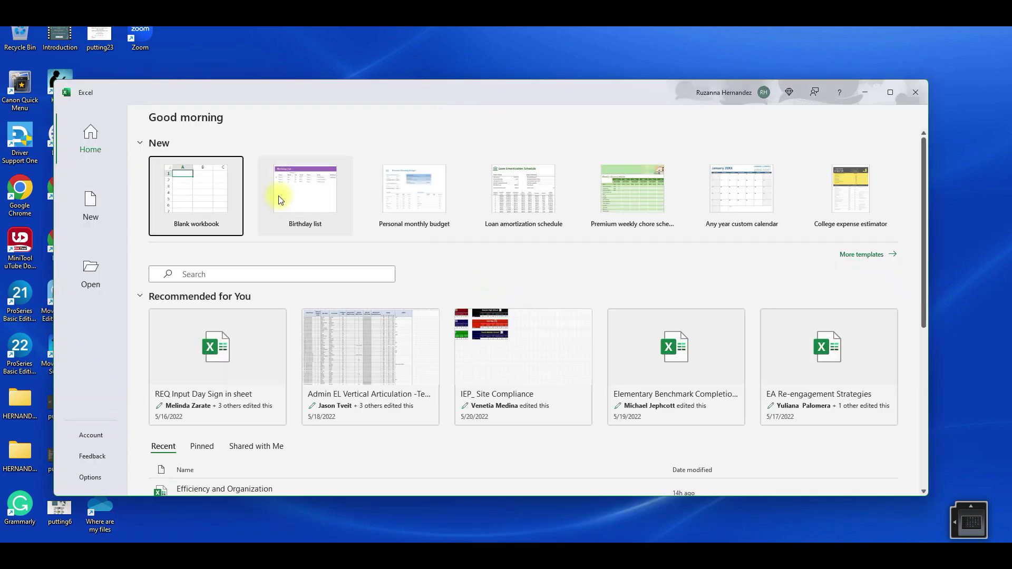
left_click(204, 181)
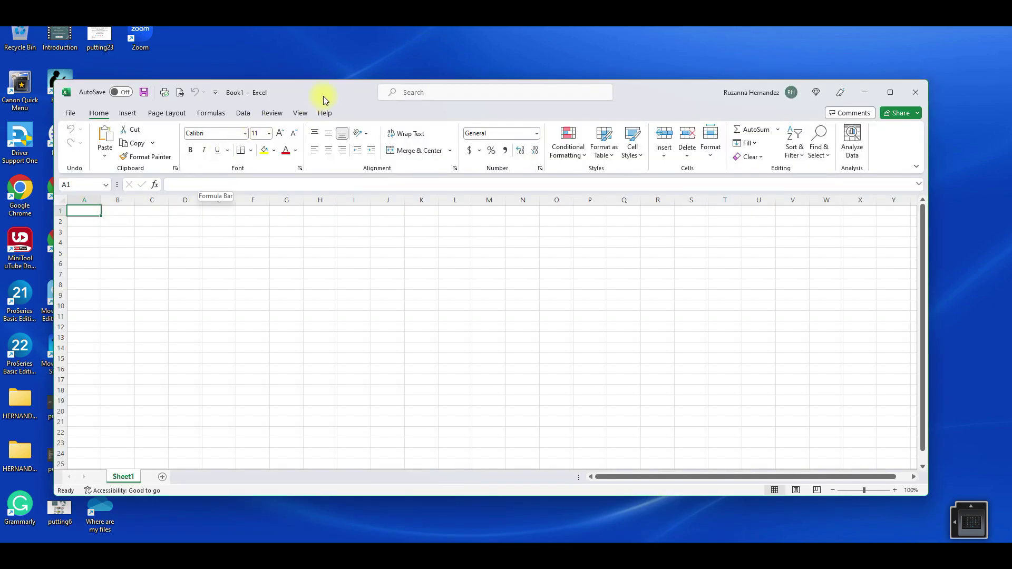
left_click_drag(324, 96, 340, 59)
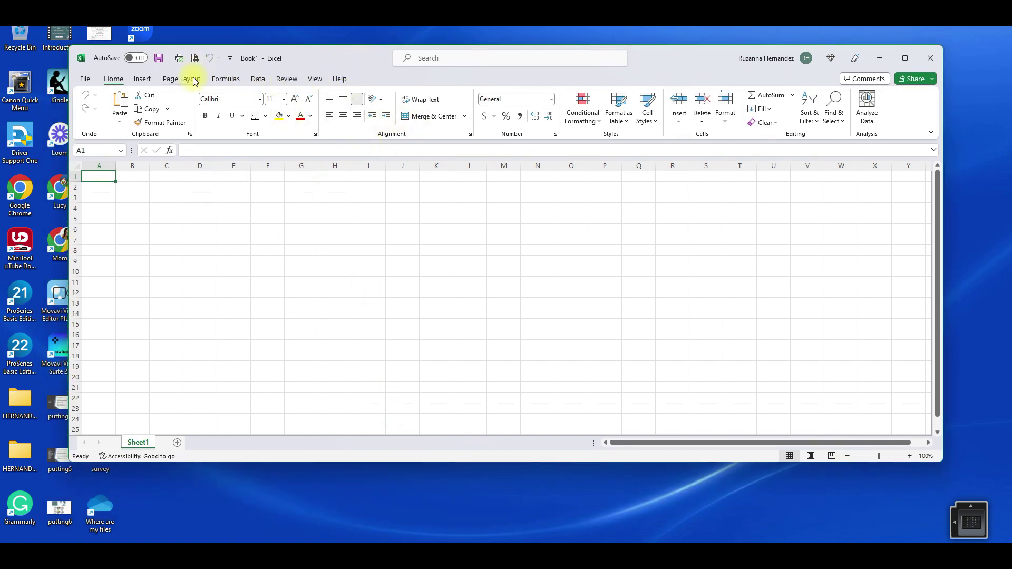
left_click(906, 58)
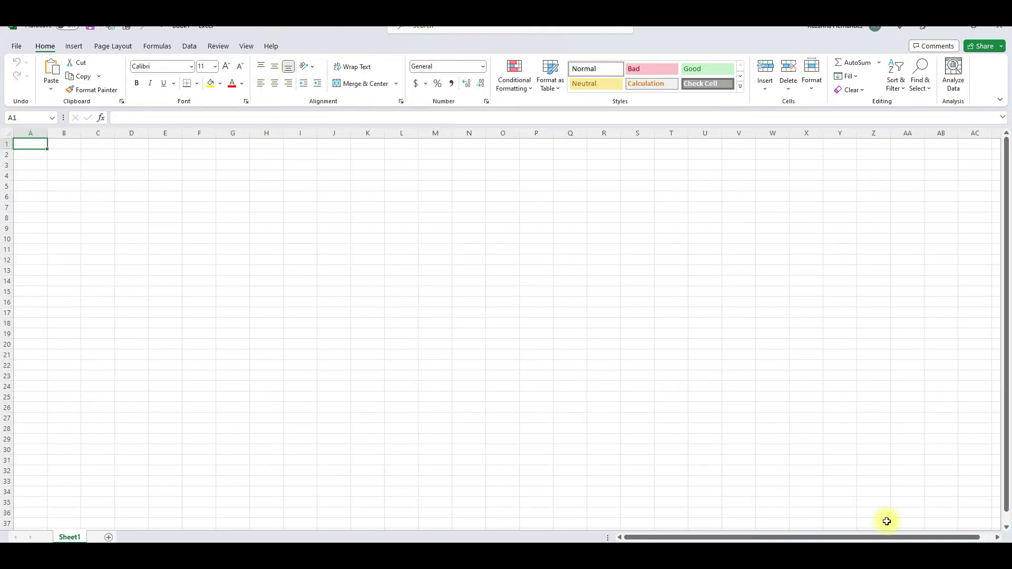
scroll(957, 539, "up", 5)
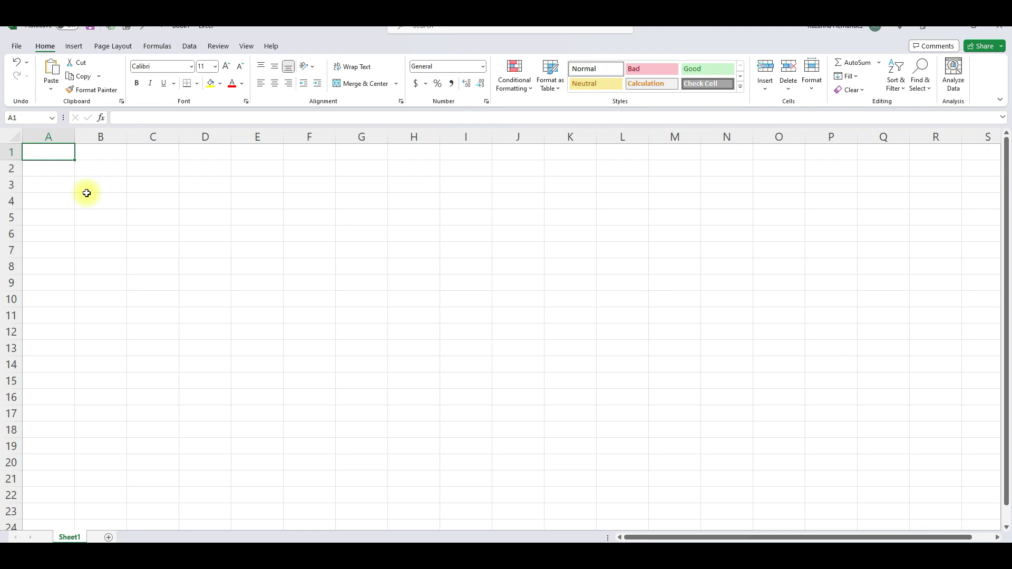
Step: Enter Essay 1, Essay 2, Essay 3 and Essay 4 in cells A1 to A4
type("P")
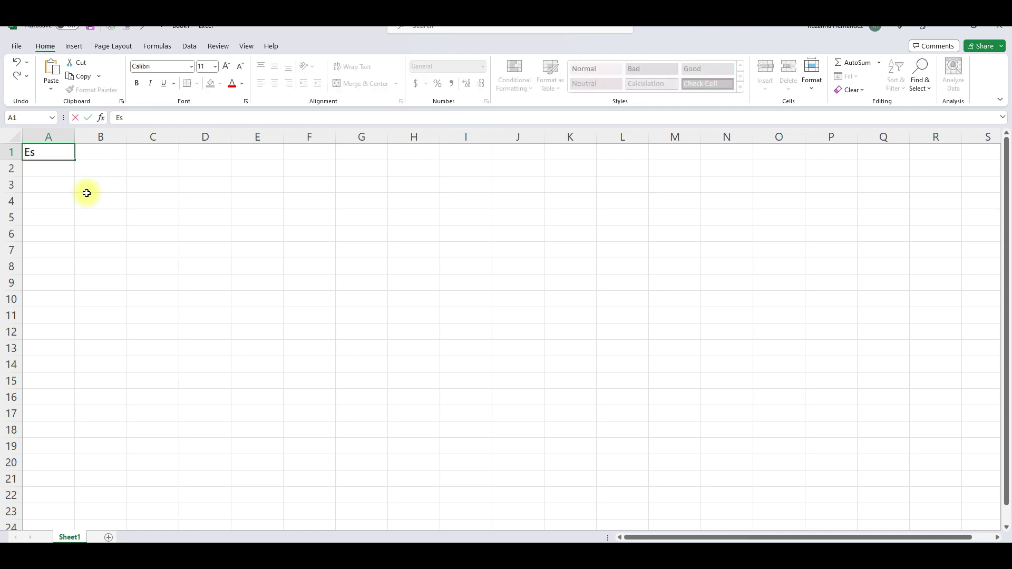
key("Return")
type("E")
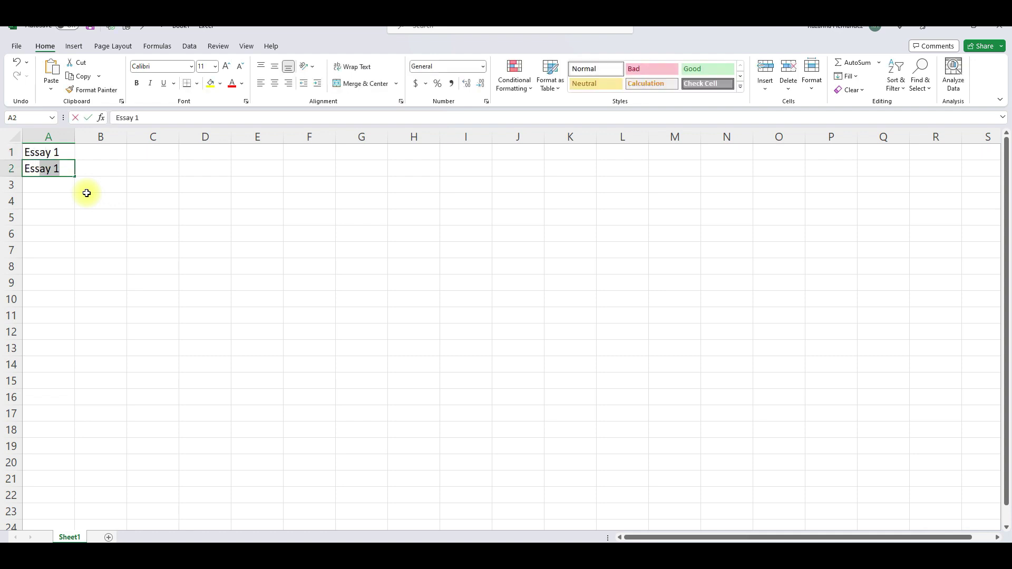
key("Return")
type("Essay 1")
key("shift+Return")
key("F2")
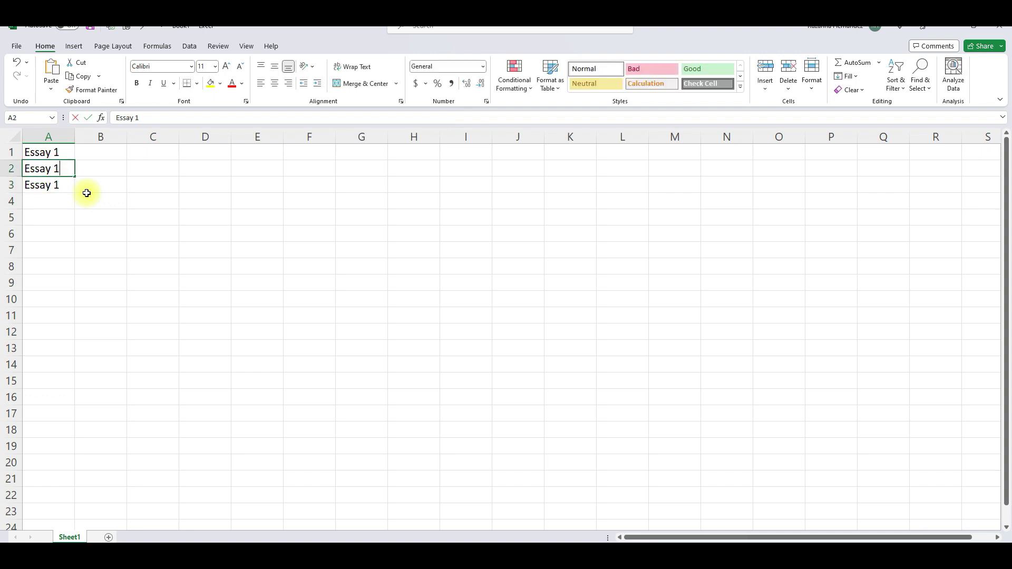
key("shift+Left")
key("shift+Left")
key("shift+Left")
type("2")
key("Return")
type("Es")
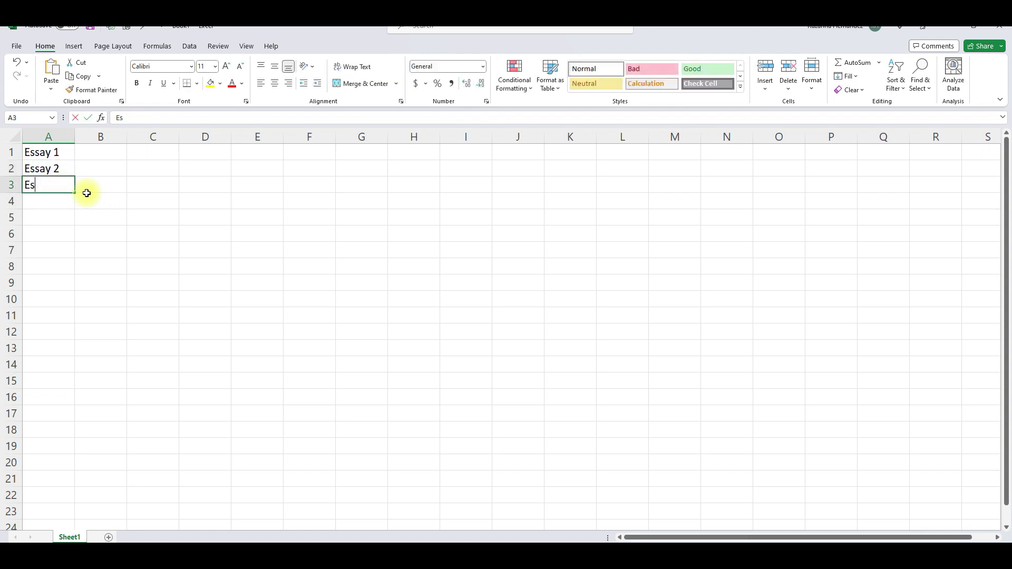
type("say 3")
key("Return")
type("Essay 4")
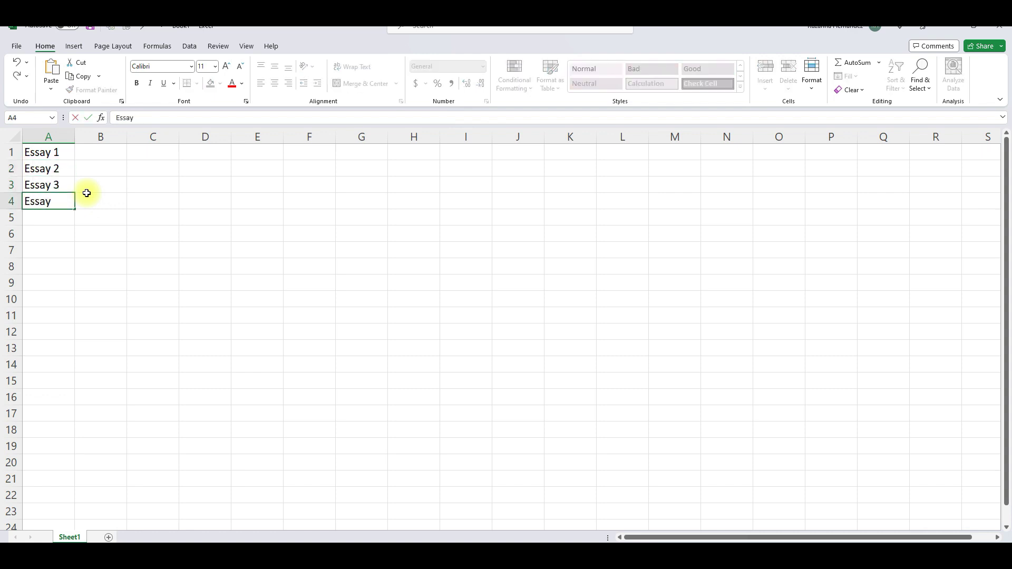
key("Return")
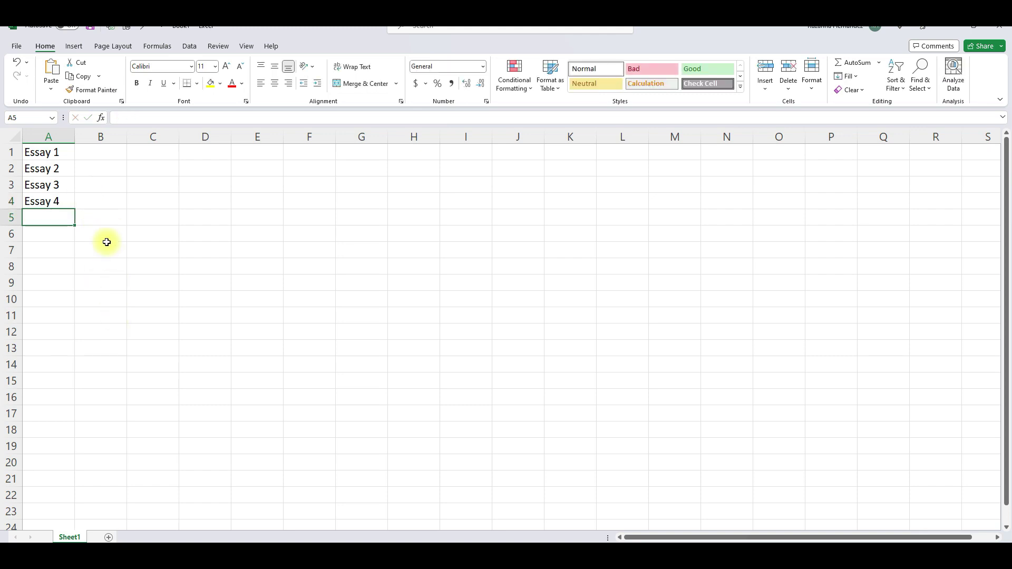
Step: Rename Sheet1 to Essays and return to cell A1
right_click(73, 538)
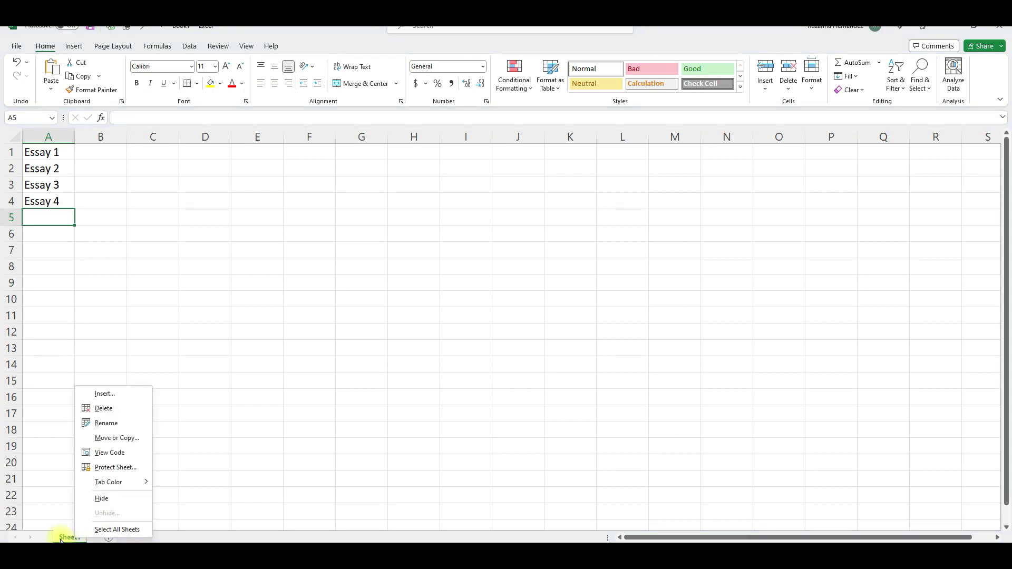
left_click(106, 423)
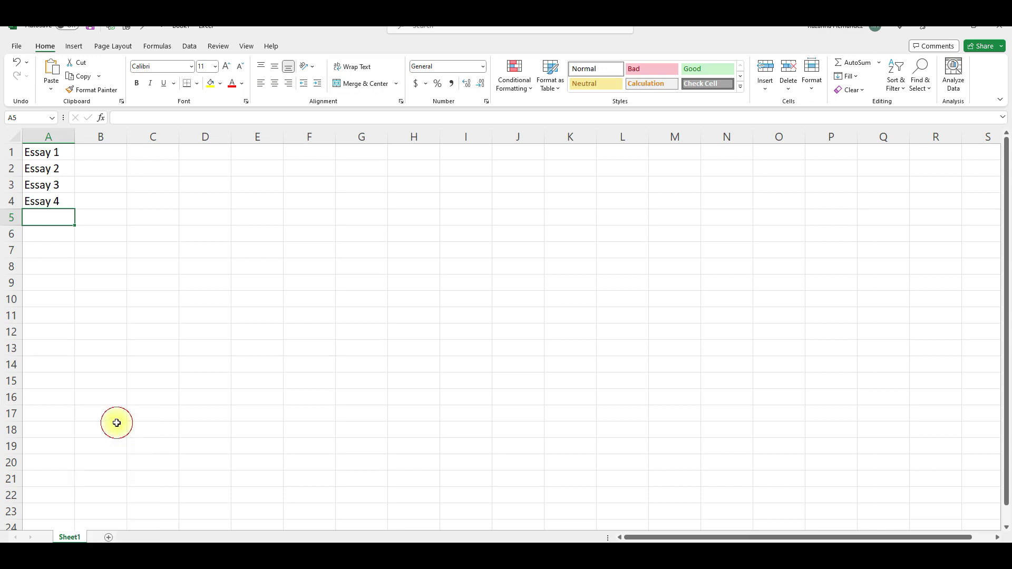
type("Essays")
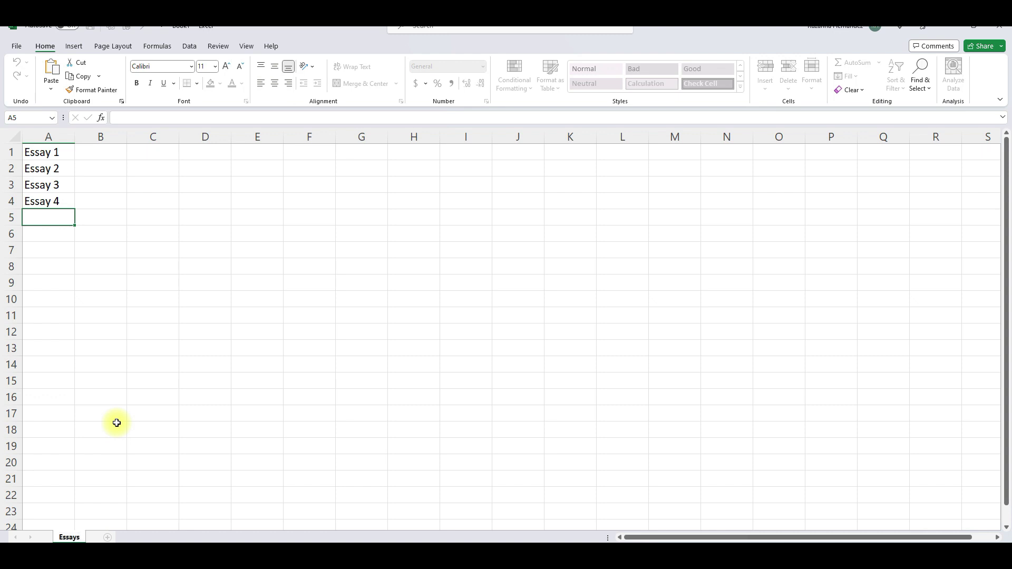
key("Return")
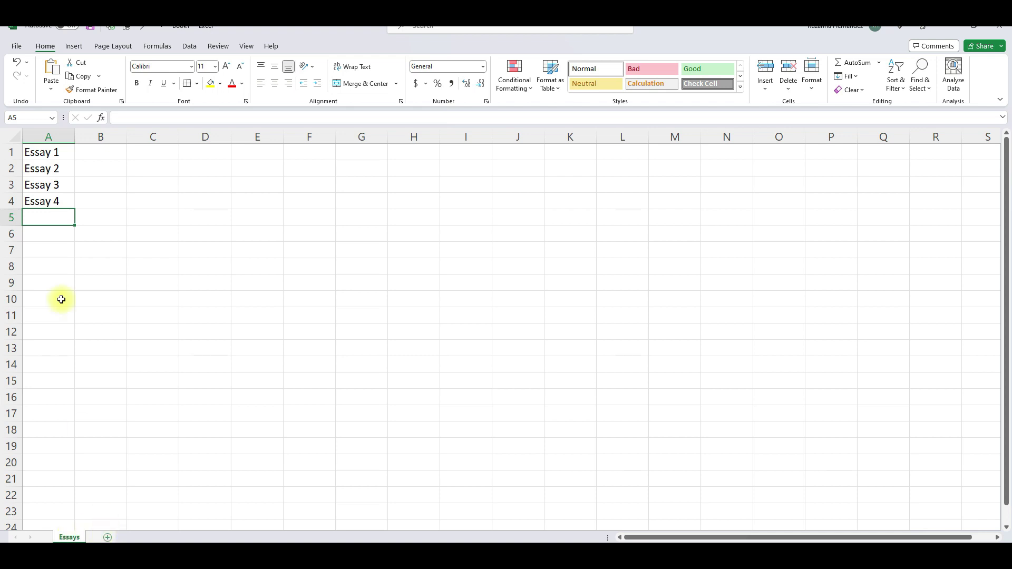
left_click(45, 154)
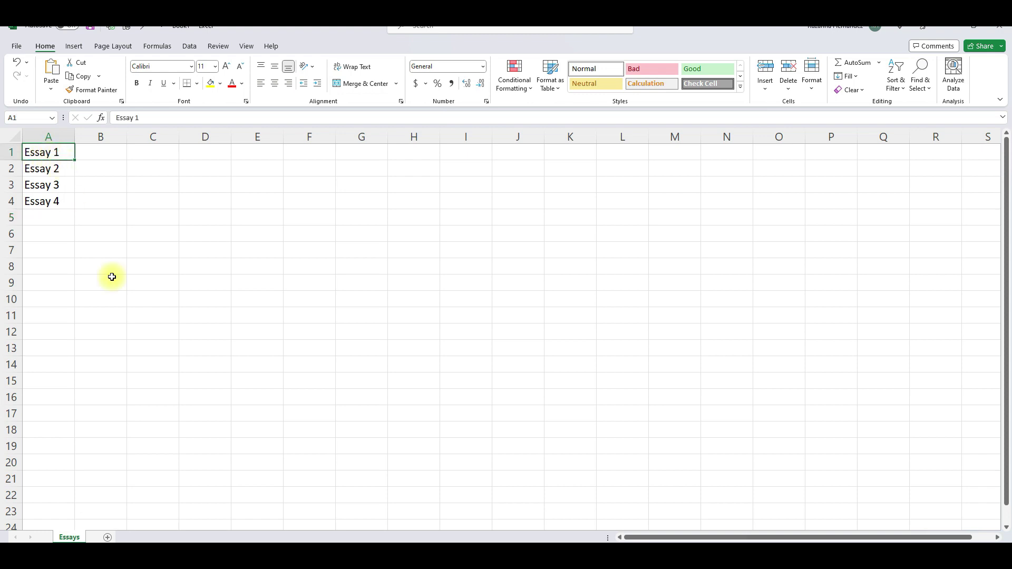
Step: Add a Projects sheet listing Project 1, Project 2 and Project 3 in A1:A3
left_click(108, 538)
right_click(105, 538)
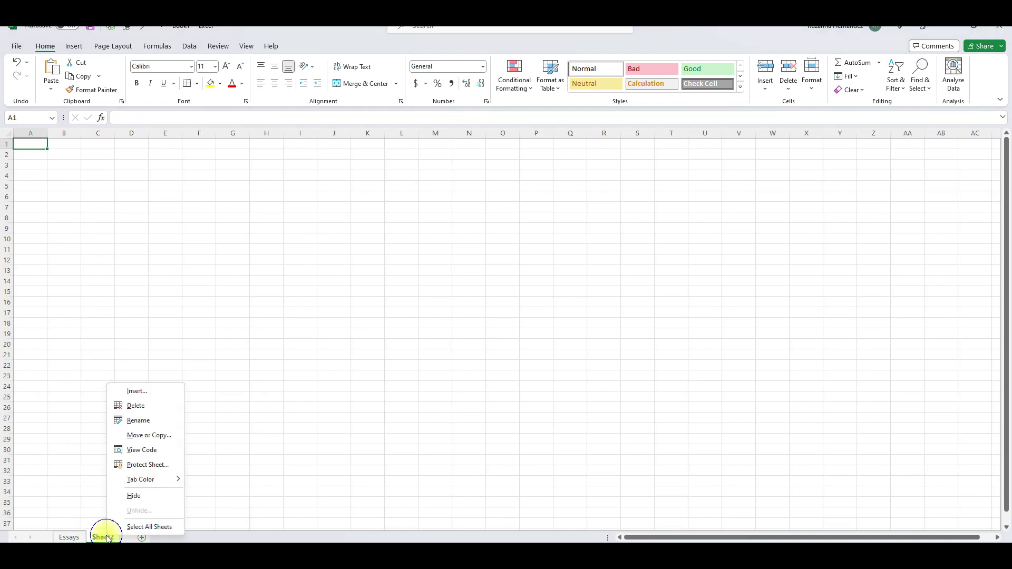
left_click(153, 421)
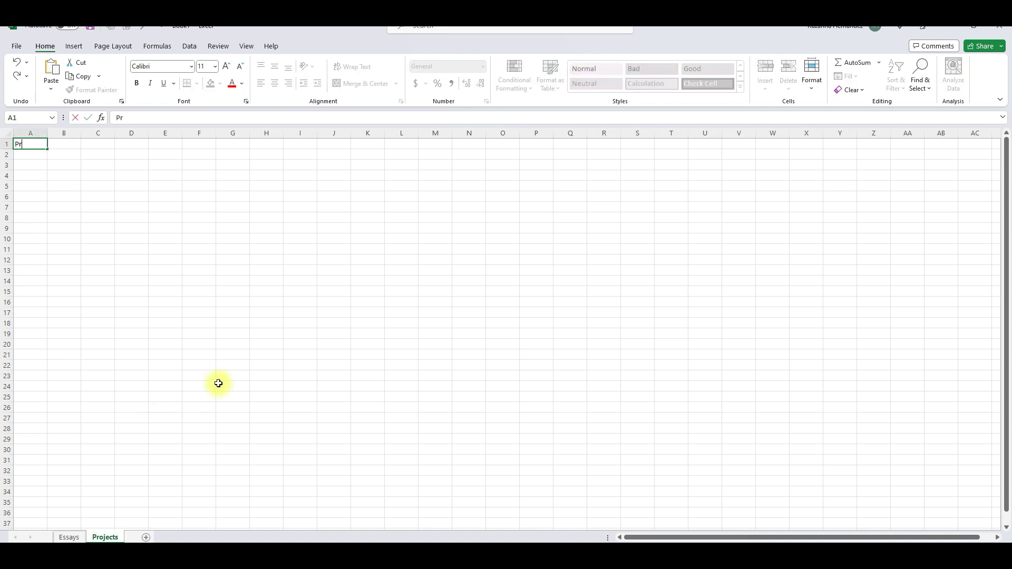
type("t 1")
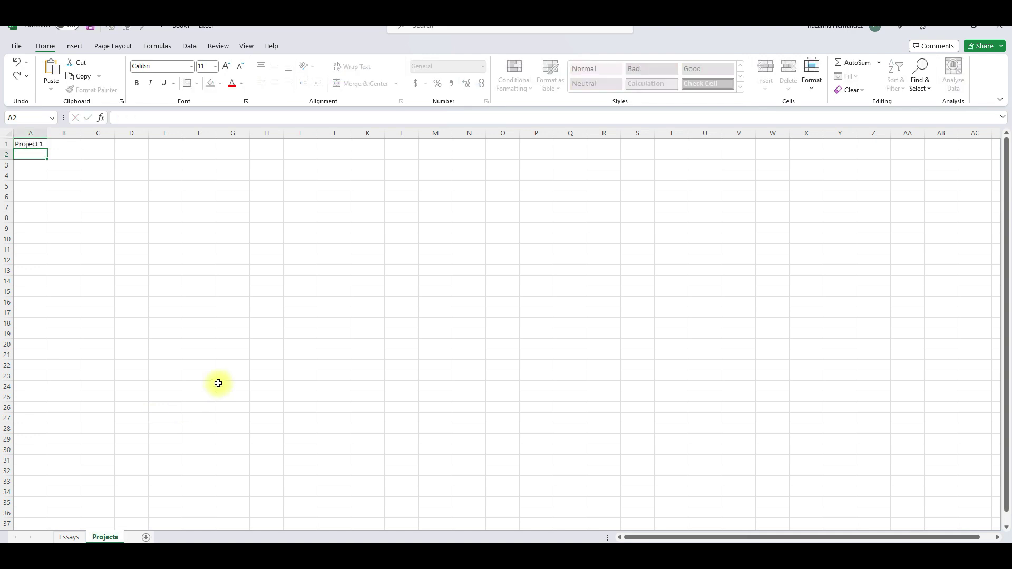
key("Return")
type("Project 2")
key("Return")
type("Projec")
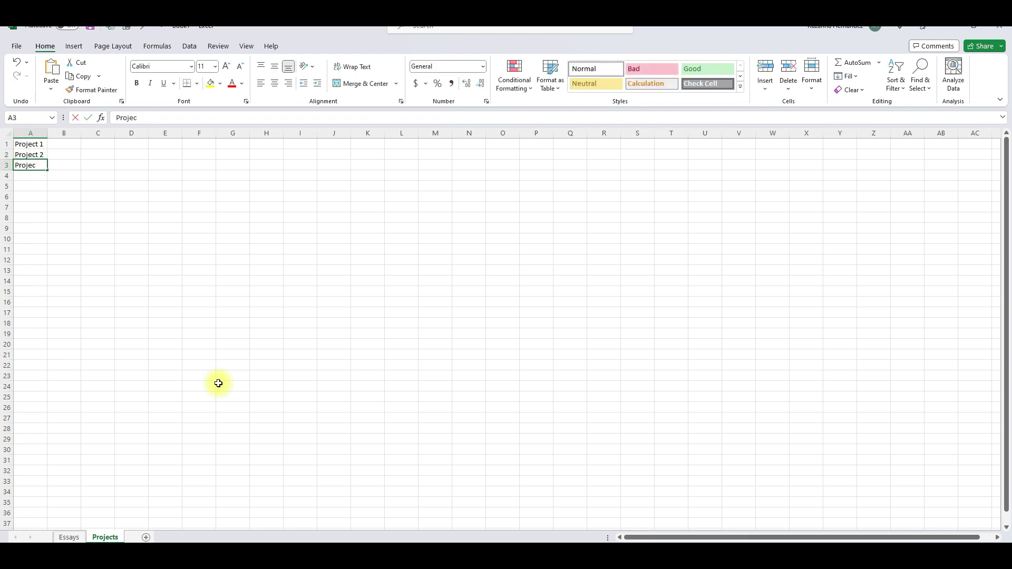
type("t 3")
key("Return")
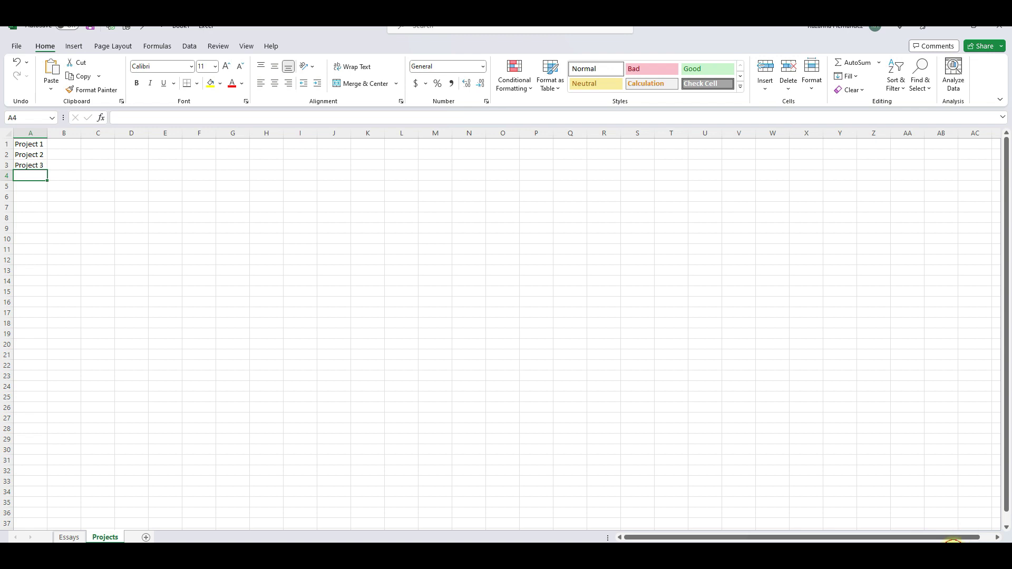
Step: Add another blank worksheet after the Projects sheet
scroll(956, 541, "up", 3)
scroll(956, 540, "up", 1)
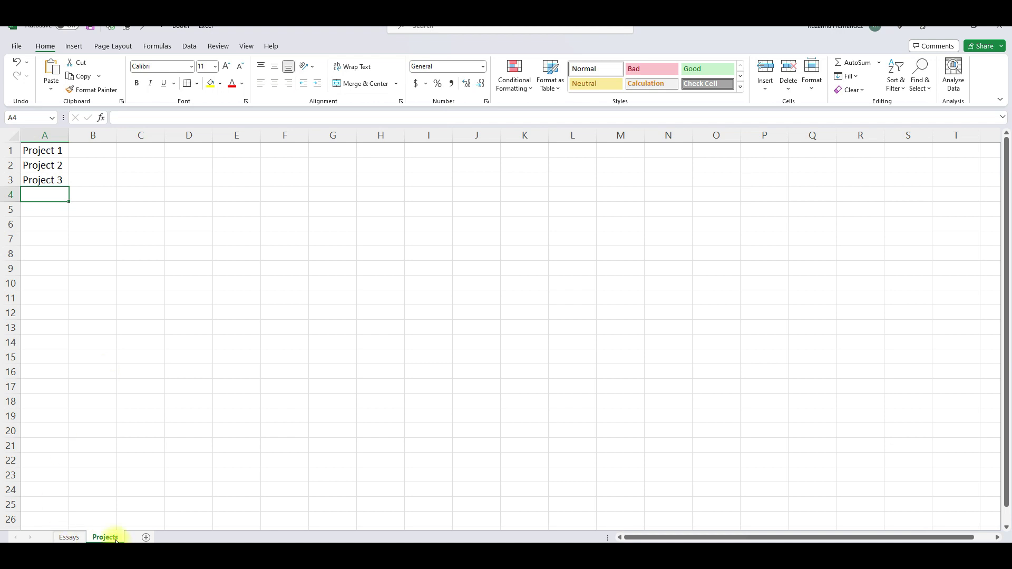
left_click(147, 537)
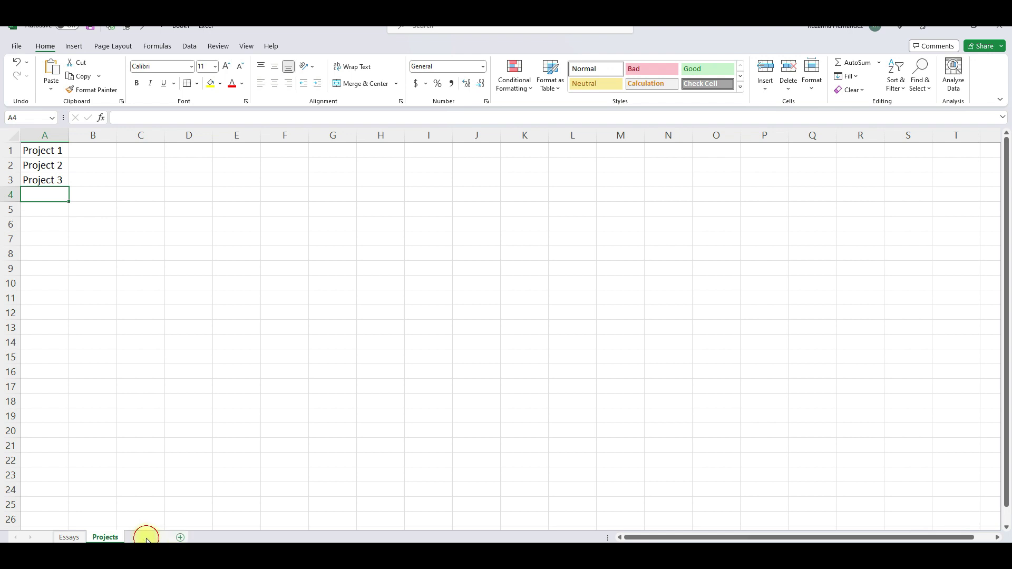
Step: Name the third sheet Tests, zoom in, list Test 1 to Test 4, then return to Essays
right_click(147, 539)
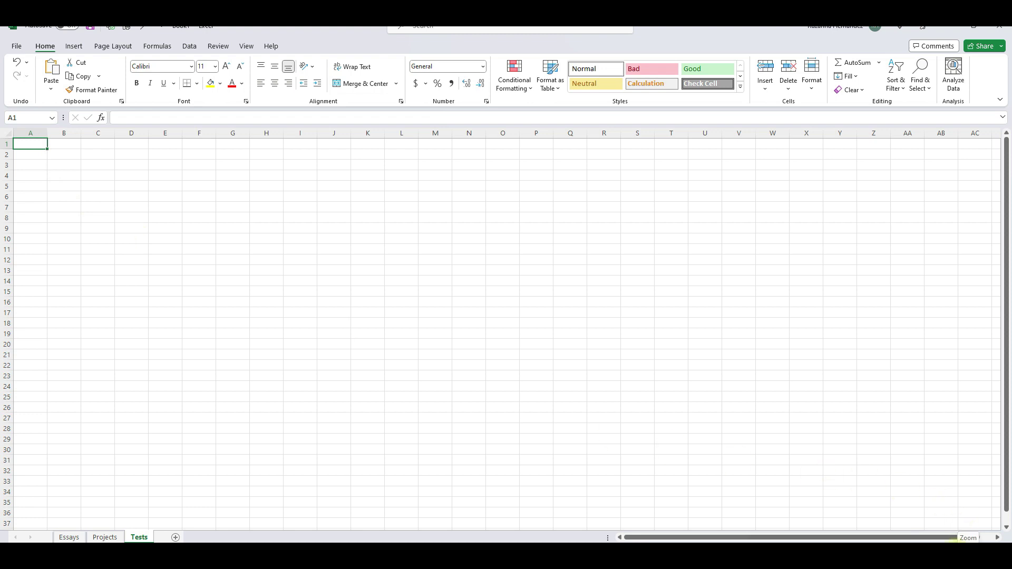
left_click_drag(952, 538, 957, 538)
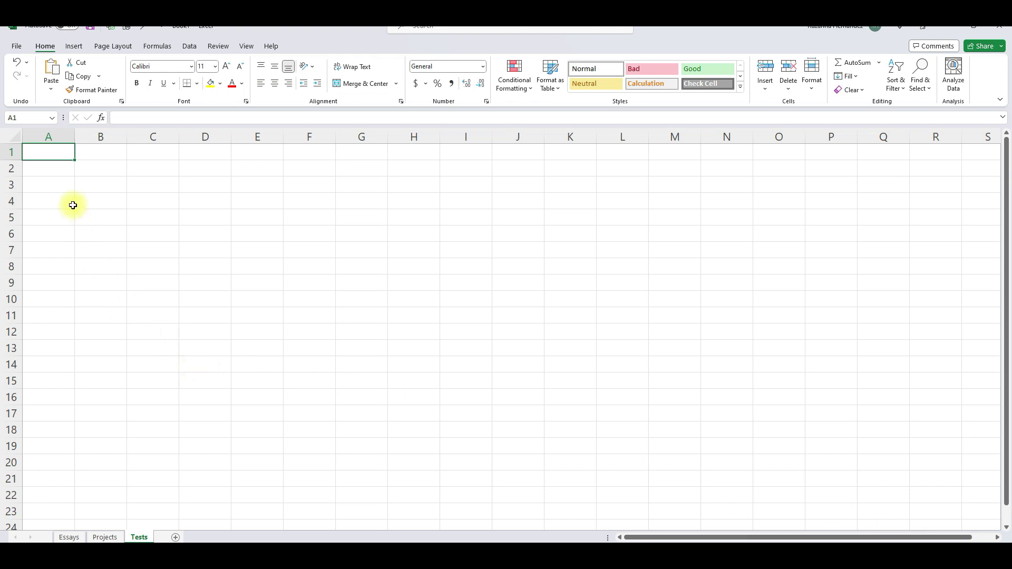
left_click(55, 148)
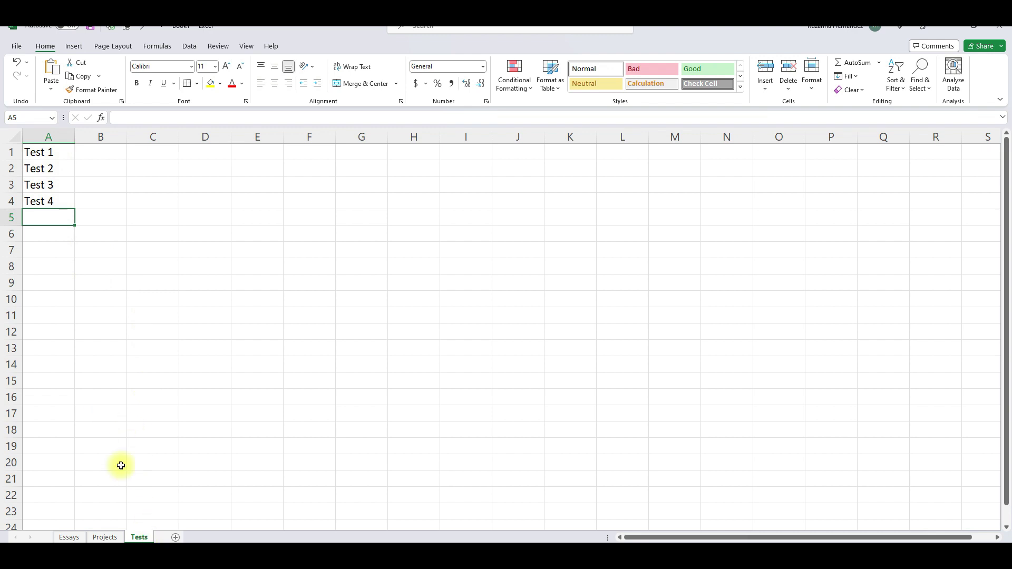
left_click(68, 537)
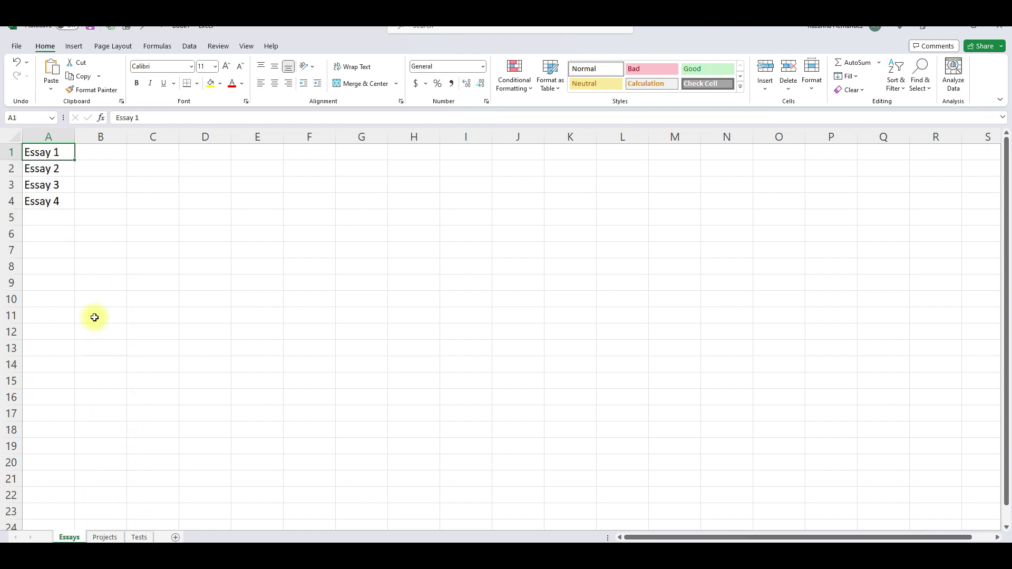
Step: Clear the trial 67 from B1 and apply Percent Style to column B
left_click(106, 153)
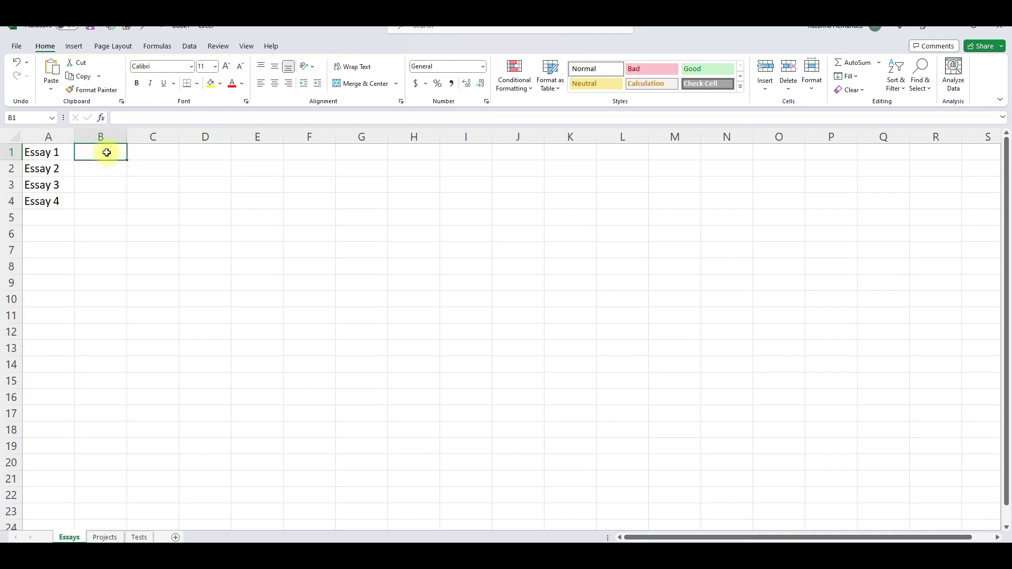
type("67")
key("Return")
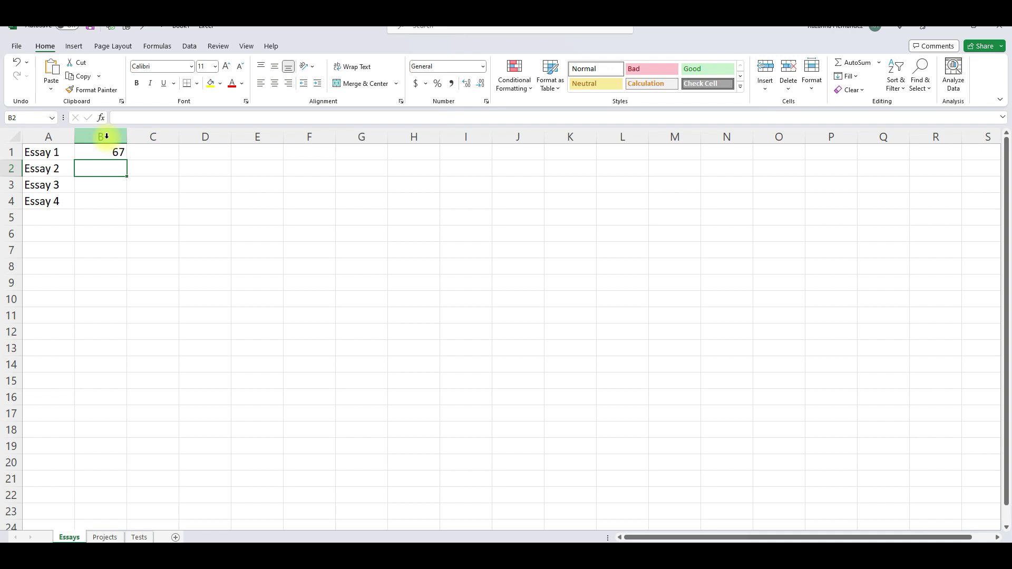
left_click(108, 136)
key("Delete")
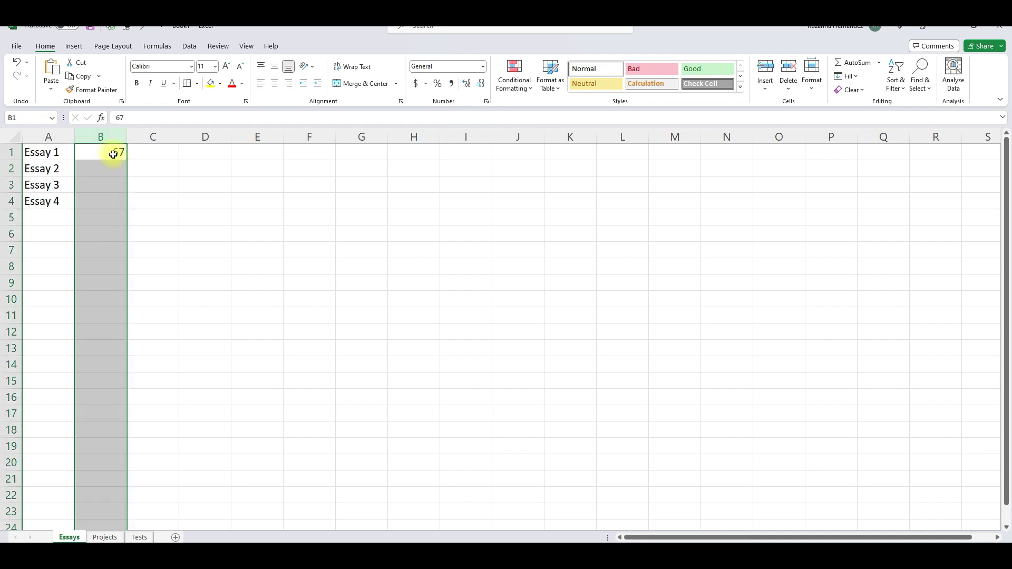
left_click(113, 154)
left_click(109, 137)
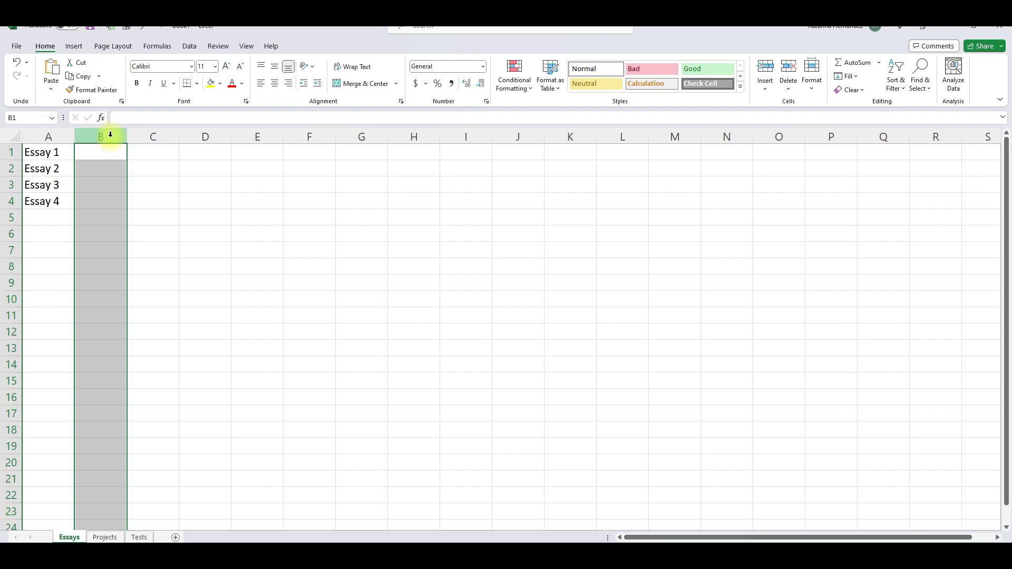
left_click(439, 87)
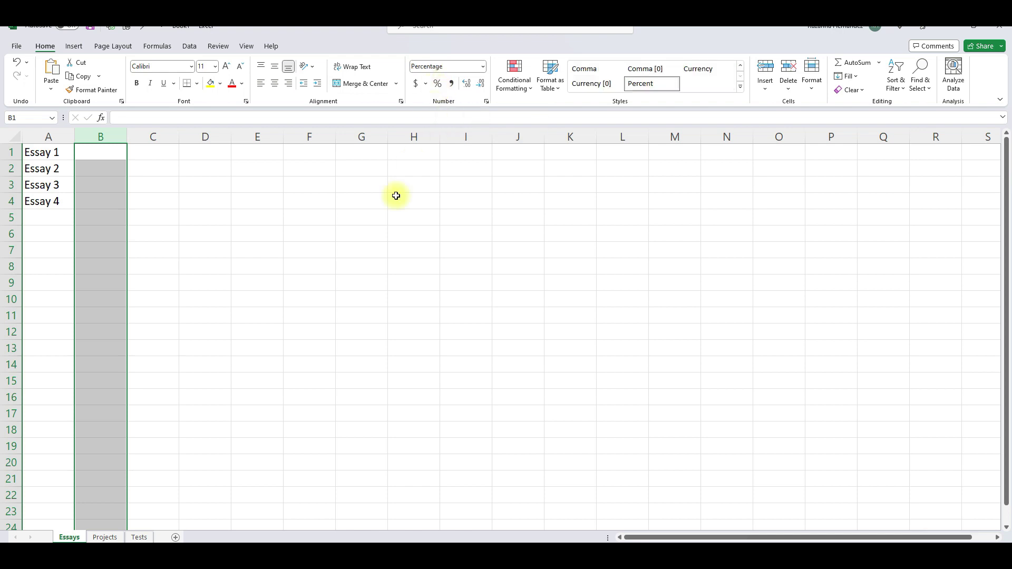
Step: Enter the grades 67%, 71%, 82% and 77% in B1 to B4
left_click(111, 151)
type("67")
key("Return")
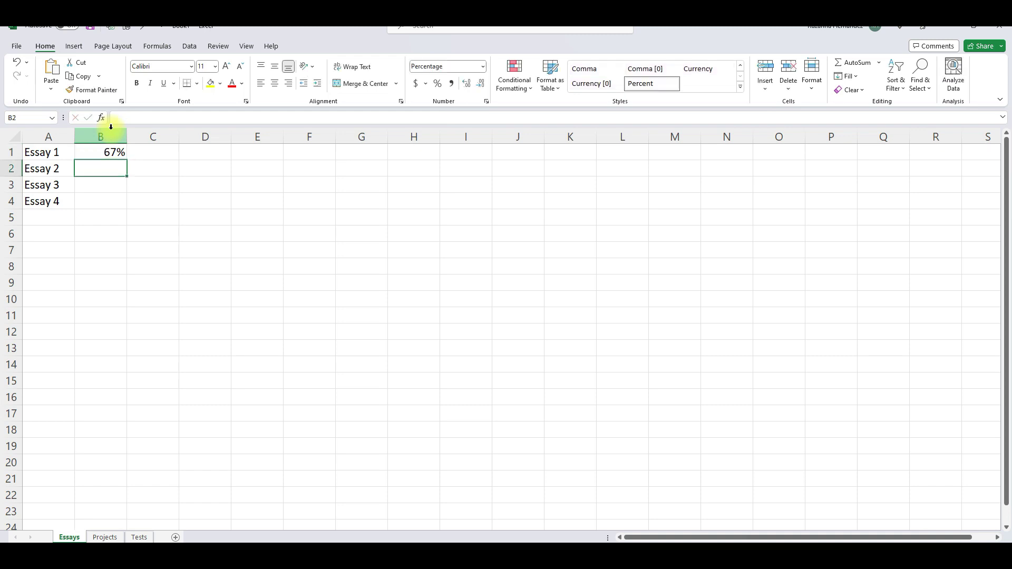
type("71")
key("Return")
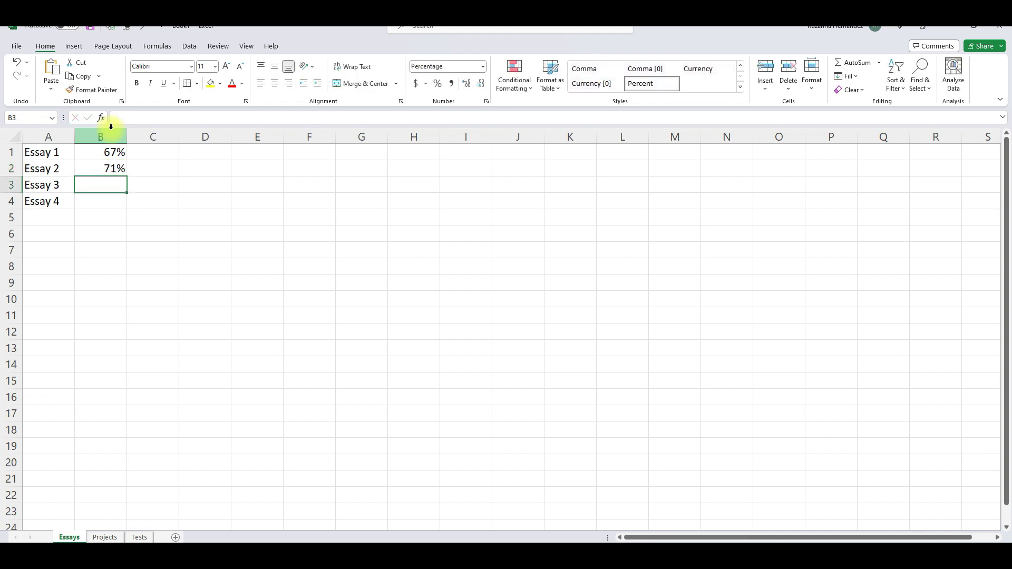
type("82")
key("Return")
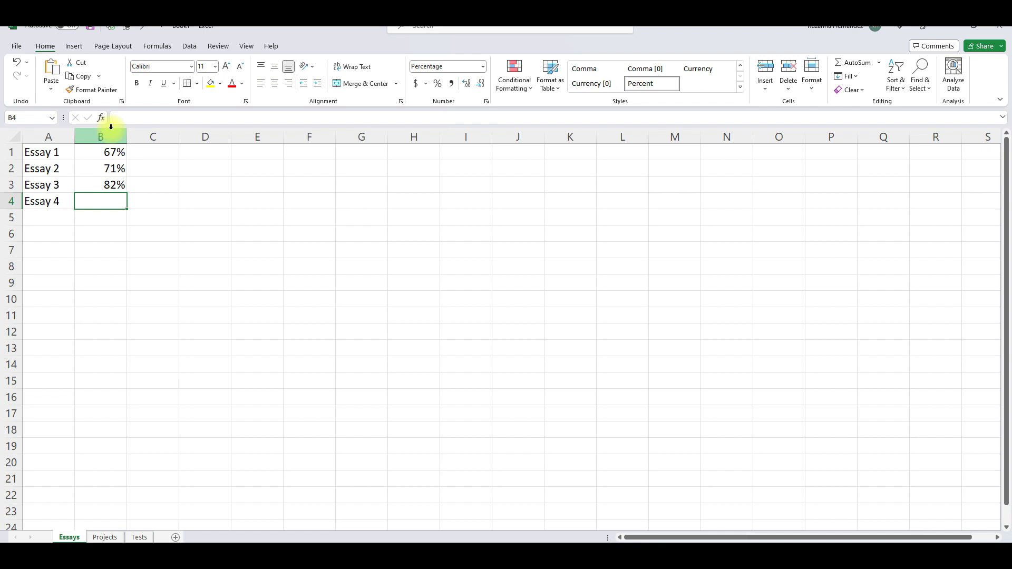
type("77")
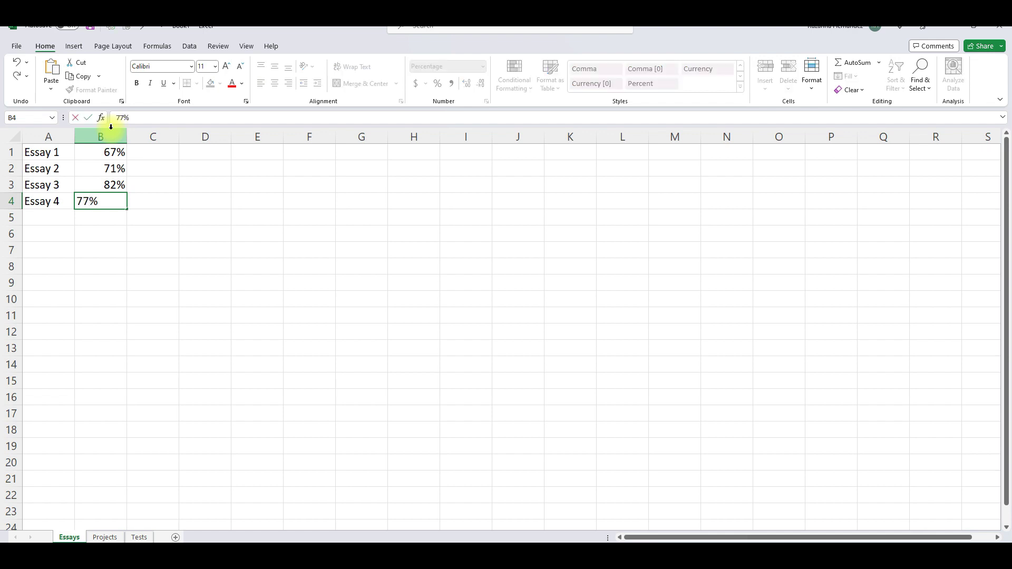
key("Return")
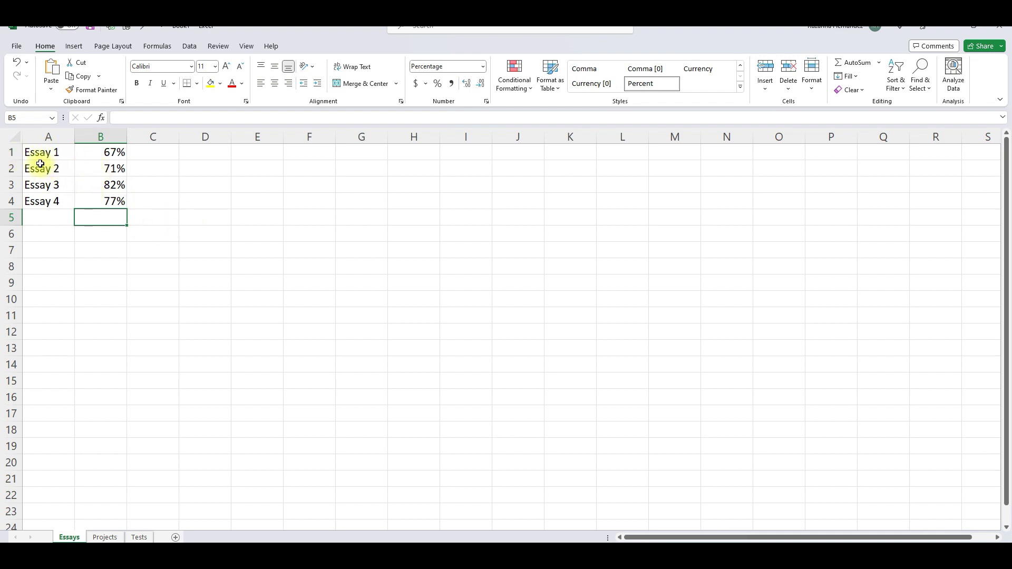
Step: Insert a blank top row and enter headers Essays in A1 and Grades in B1
left_click(8, 152)
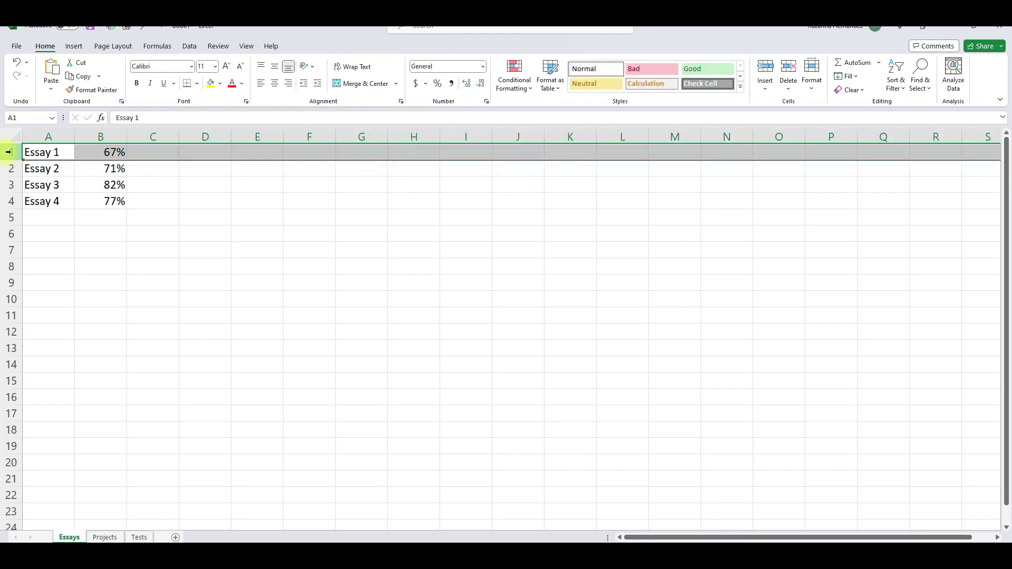
right_click(11, 153)
left_click(63, 255)
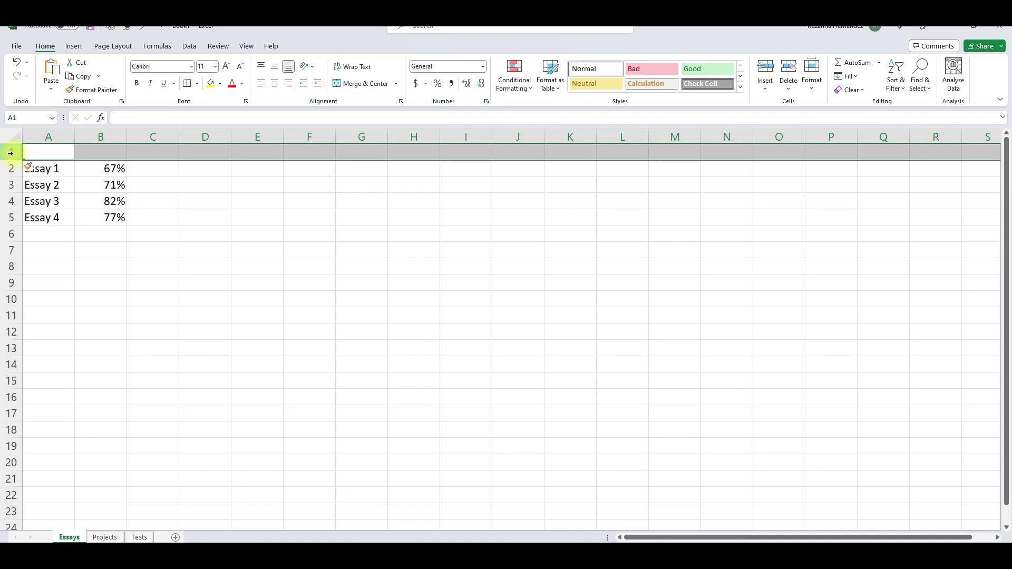
left_click(56, 151)
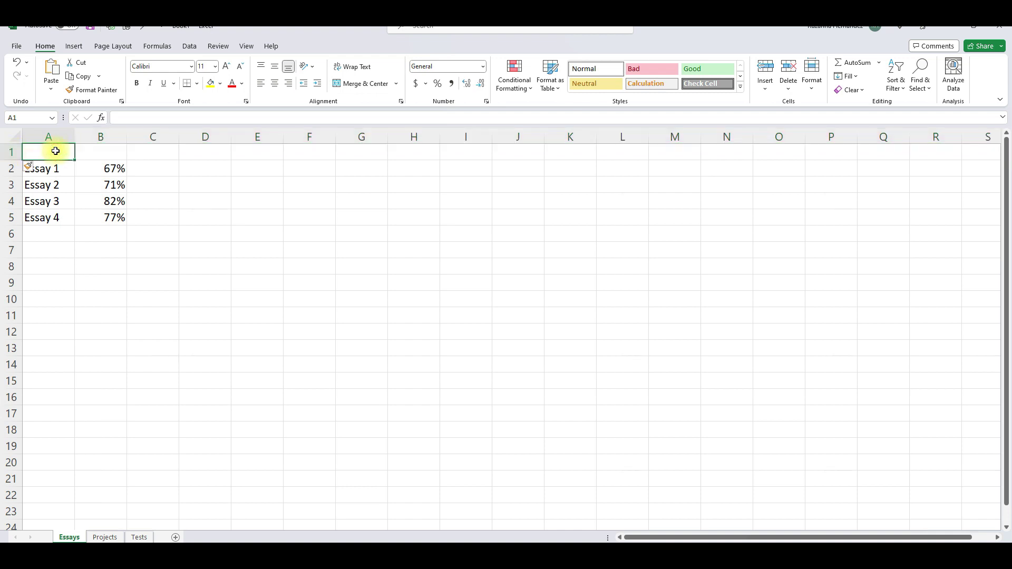
type("Essay")
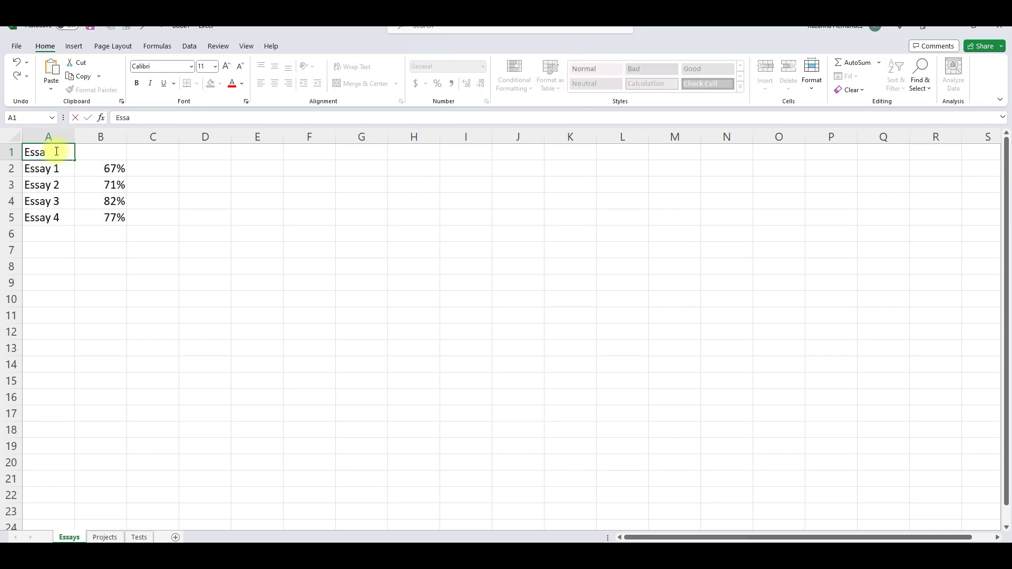
key("Tab")
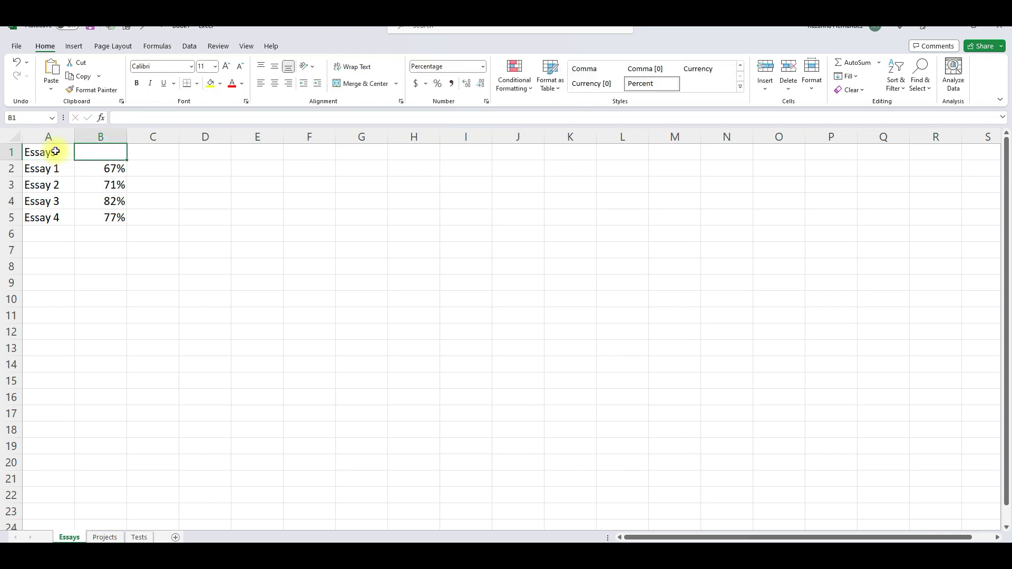
type("Grades")
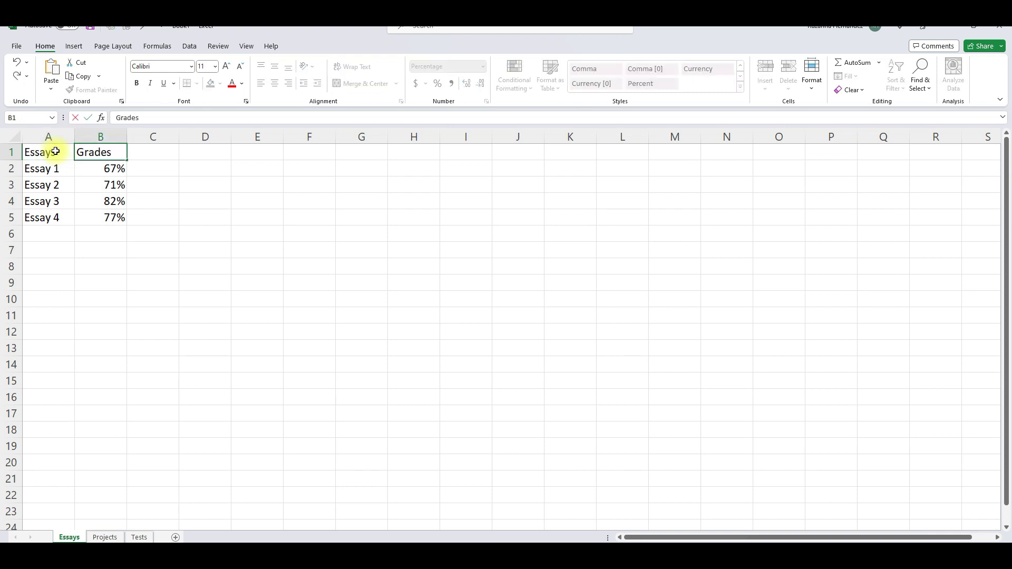
key("Return")
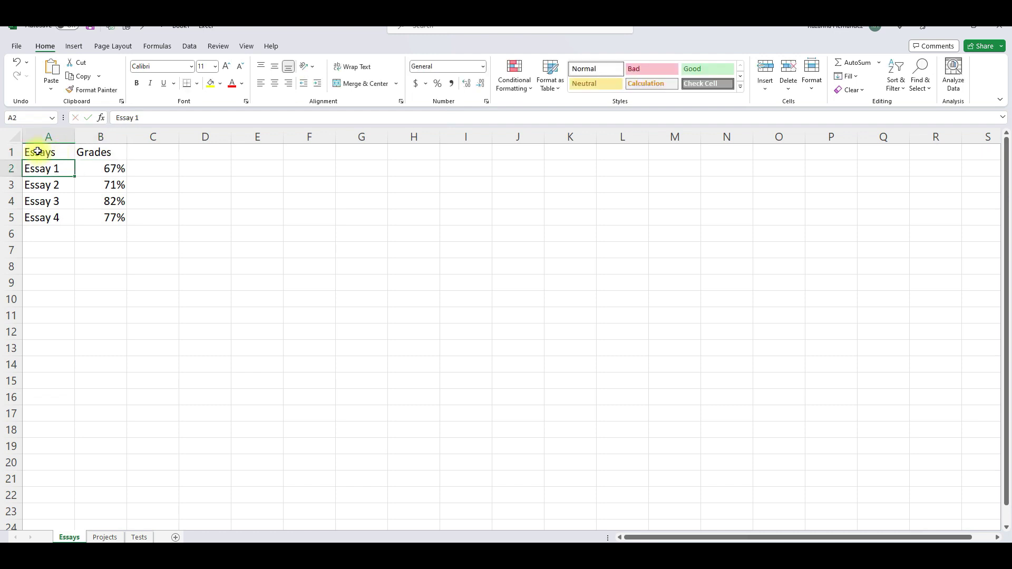
left_click_drag(39, 153, 123, 149)
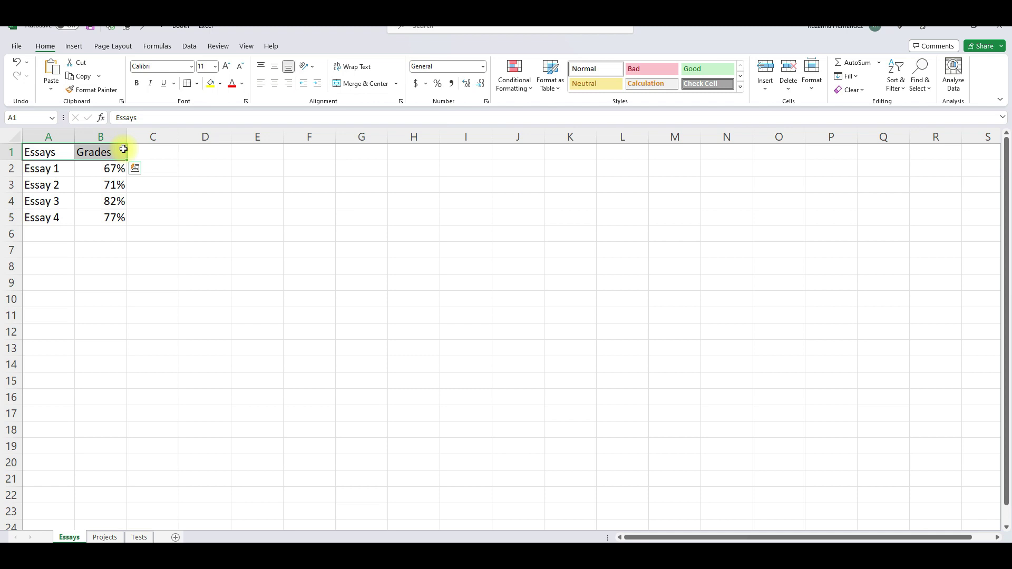
Step: Centre the A1:B1 headers, give them a light gray fill, and make them bold
left_click(276, 87)
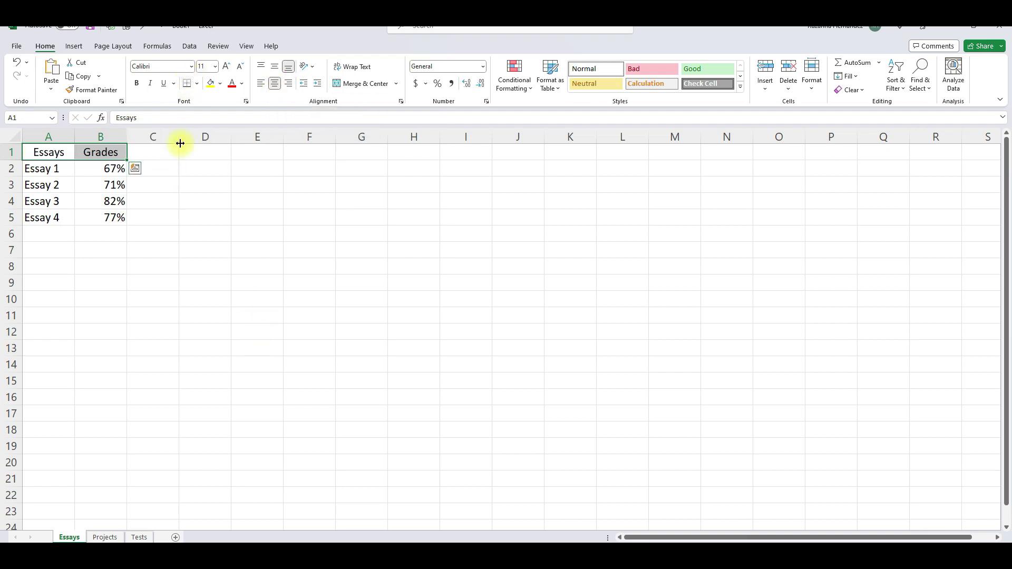
left_click(221, 84)
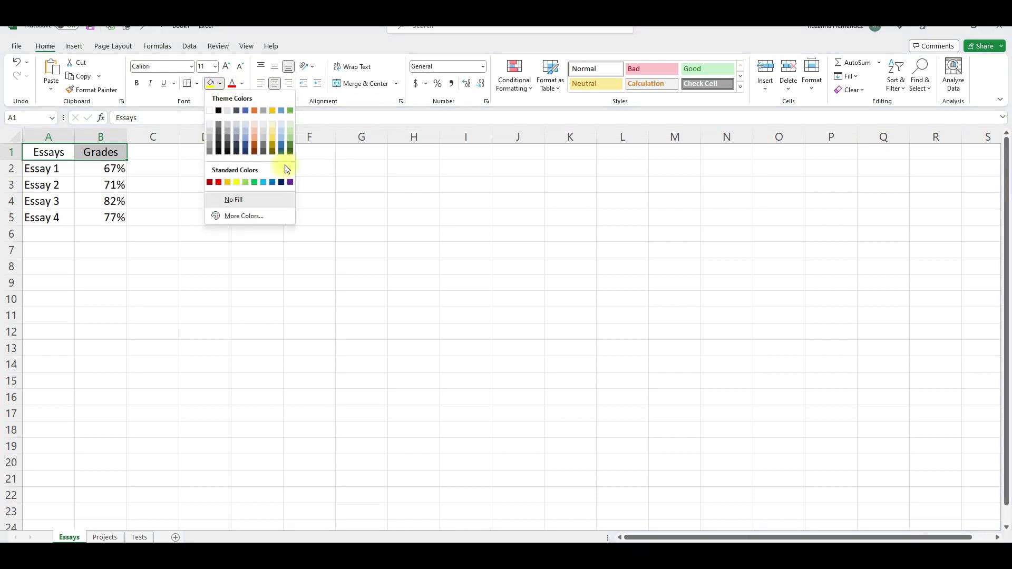
left_click(266, 132)
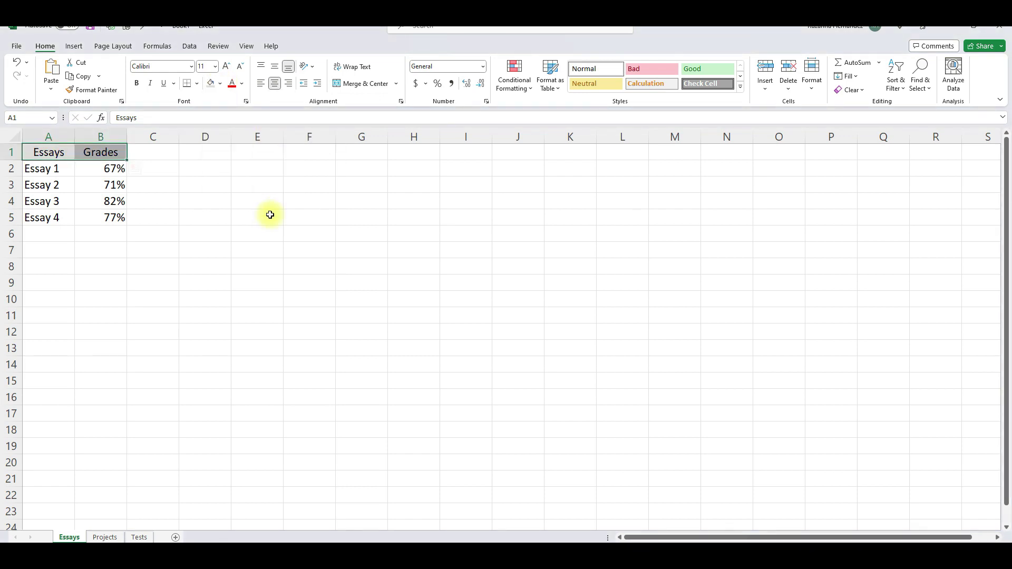
left_click(137, 85)
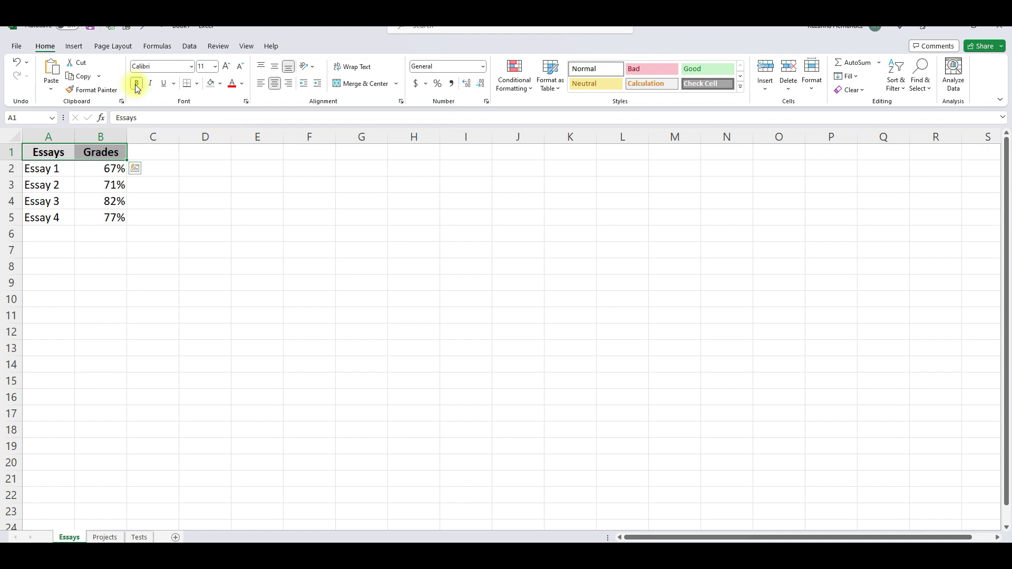
left_click(193, 228)
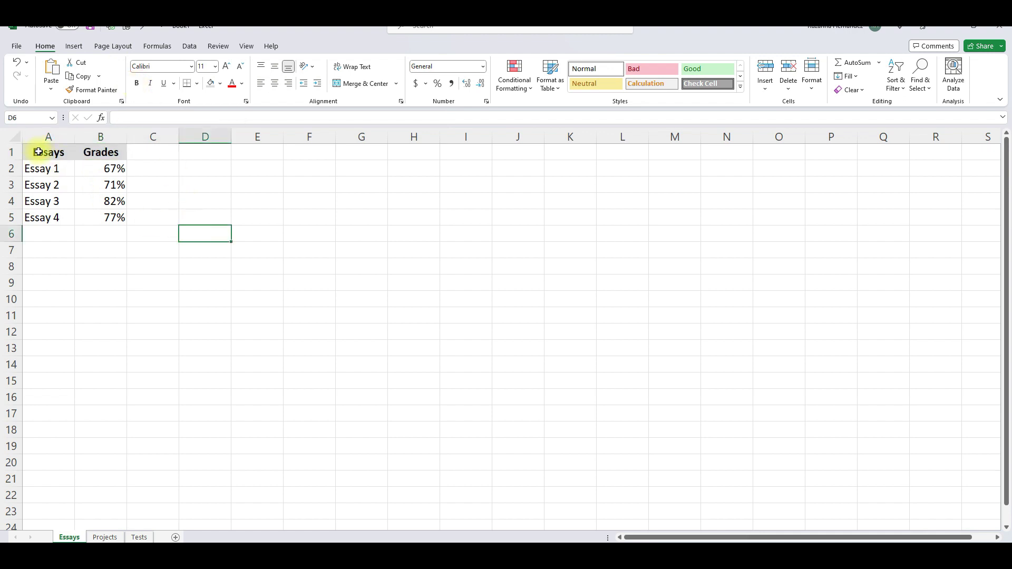
Step: Apply All Borders to the whole table A1:B5
left_click_drag(38, 152, 113, 221)
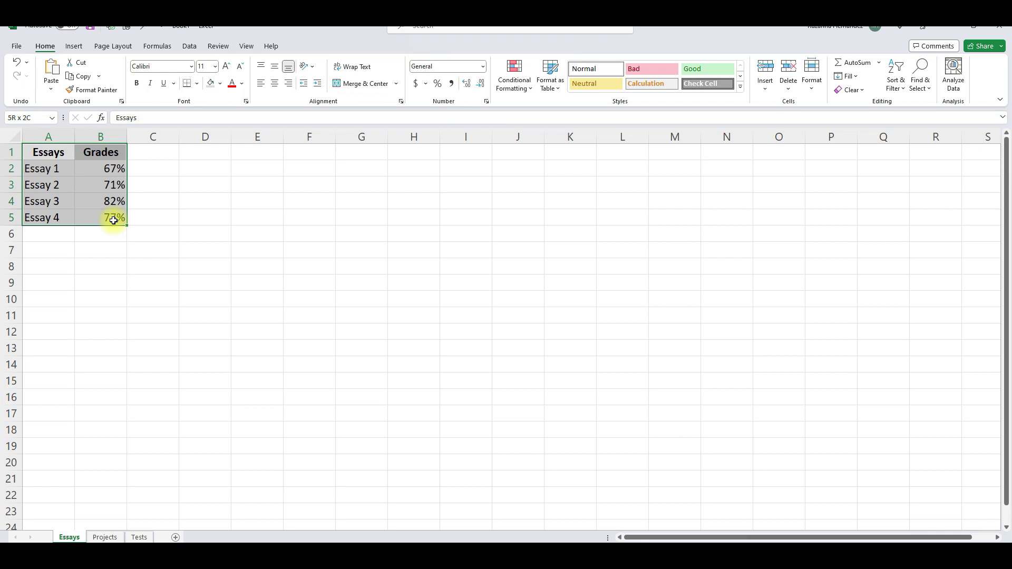
left_click(199, 85)
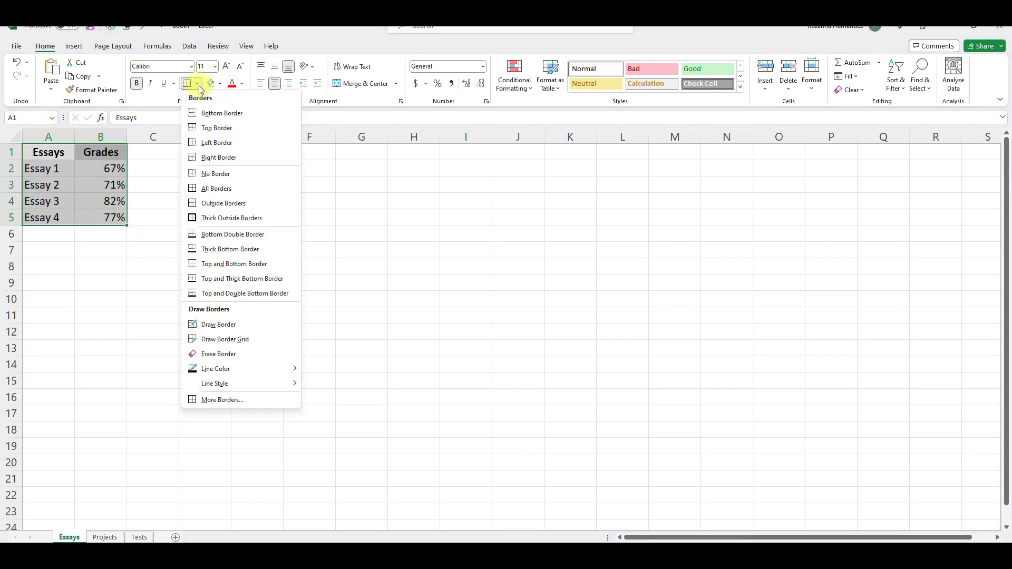
left_click(210, 191)
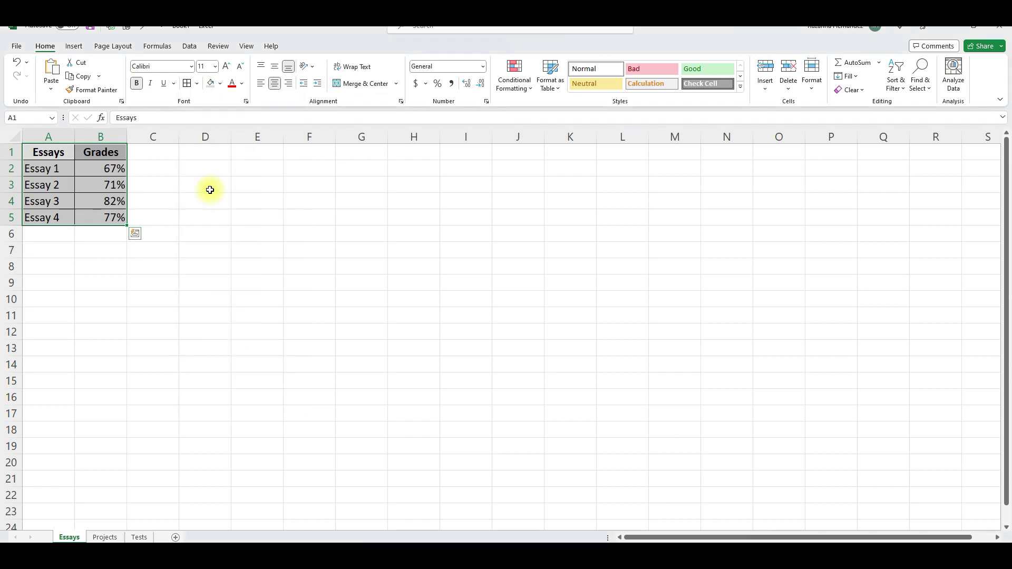
left_click(242, 267)
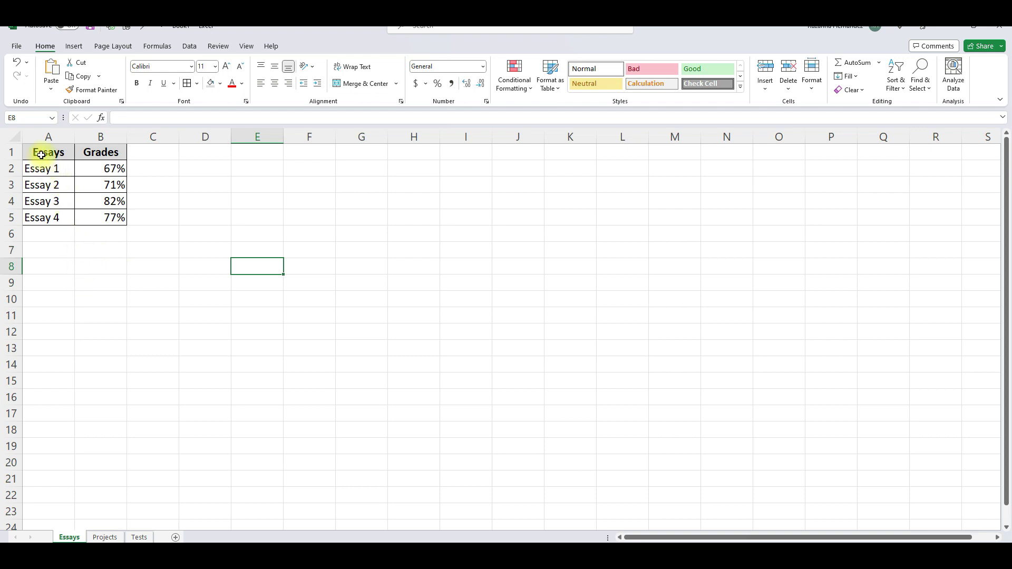
Step: Select the grade table A1:B5 and switch to the Insert ribbon
left_click_drag(41, 154, 117, 217)
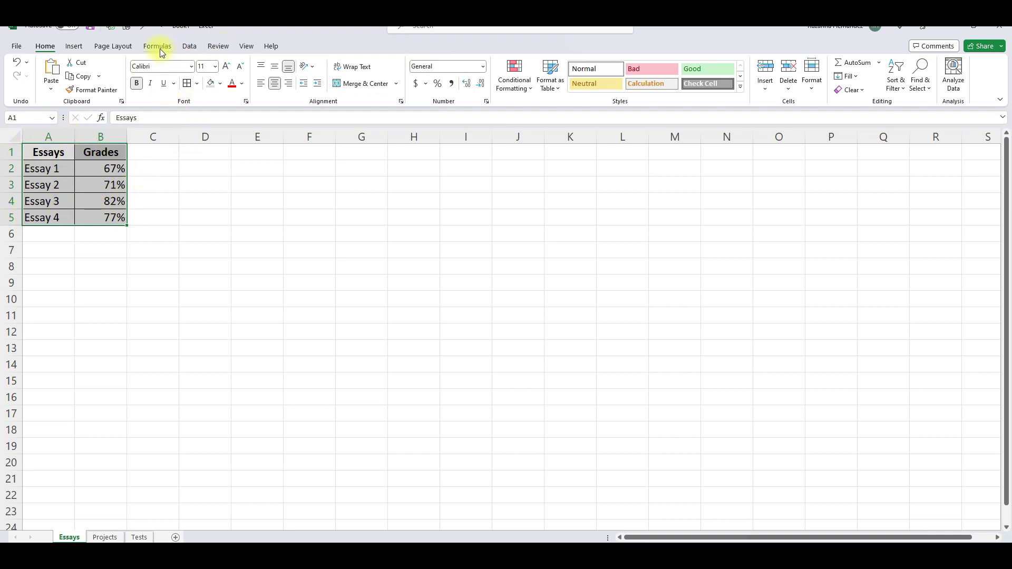
left_click(74, 48)
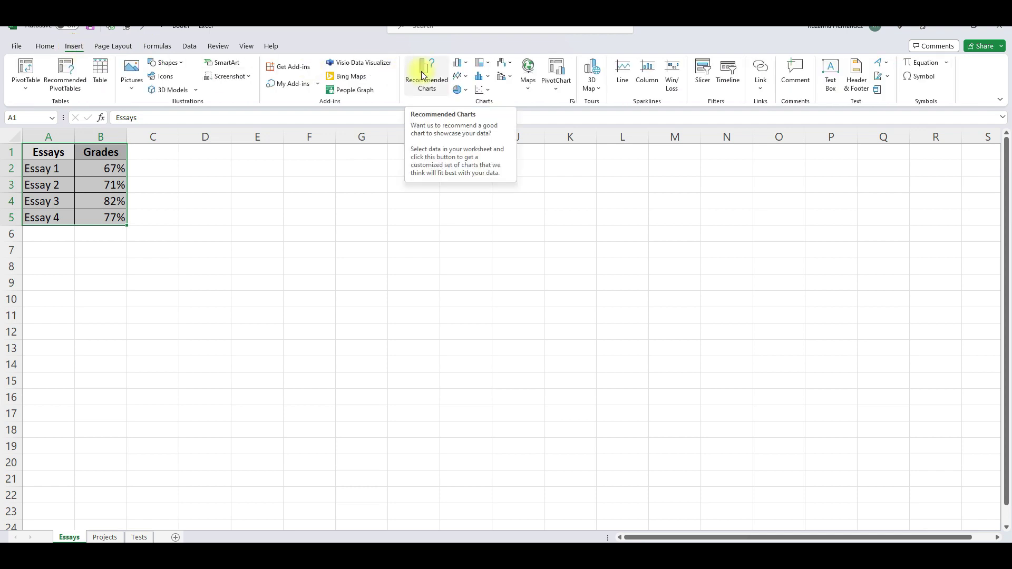
Step: Insert a clustered column chart of A1:B5 and retitle it 'Grades for Essays'
left_click(458, 65)
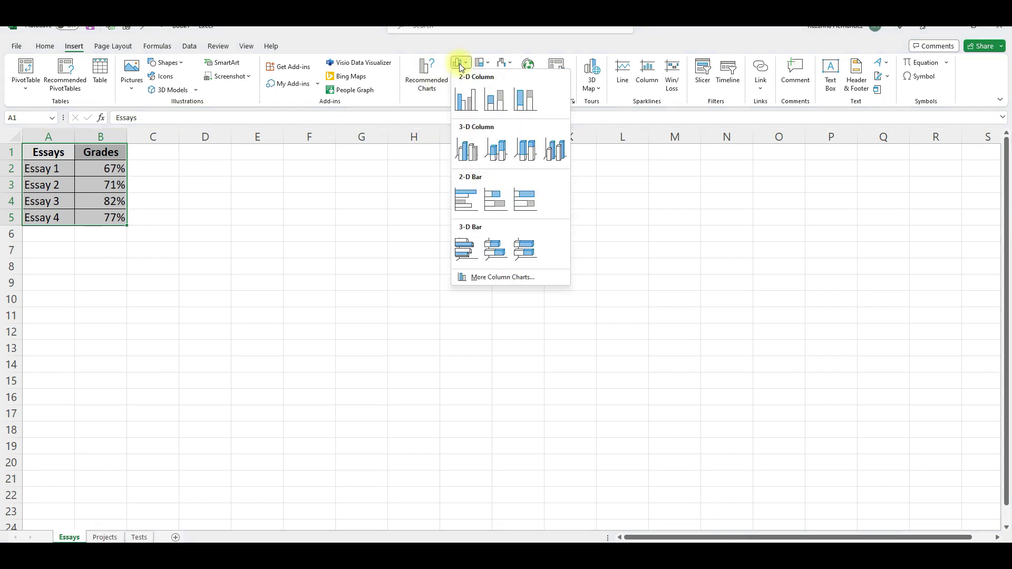
left_click(473, 101)
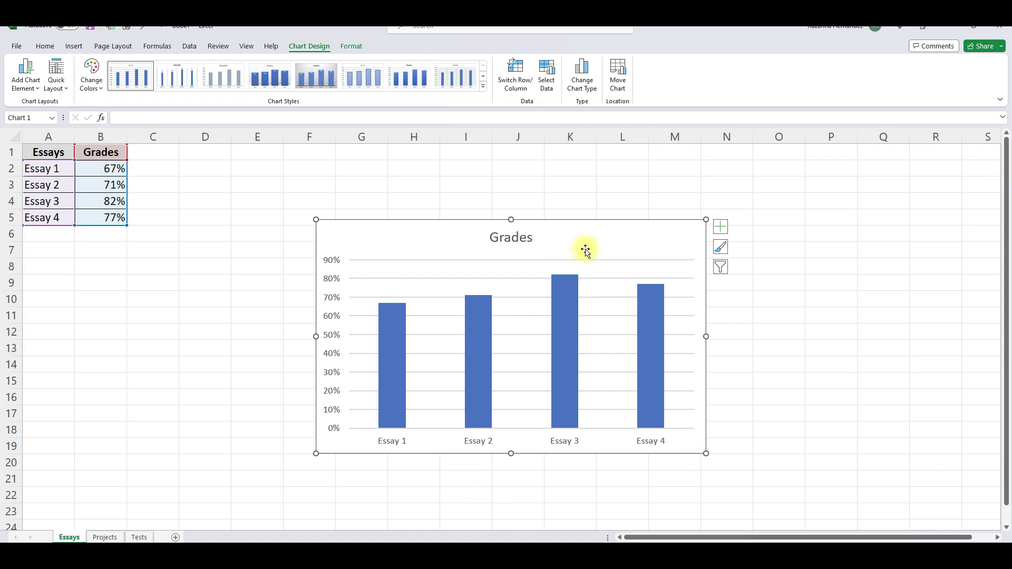
left_click(519, 237)
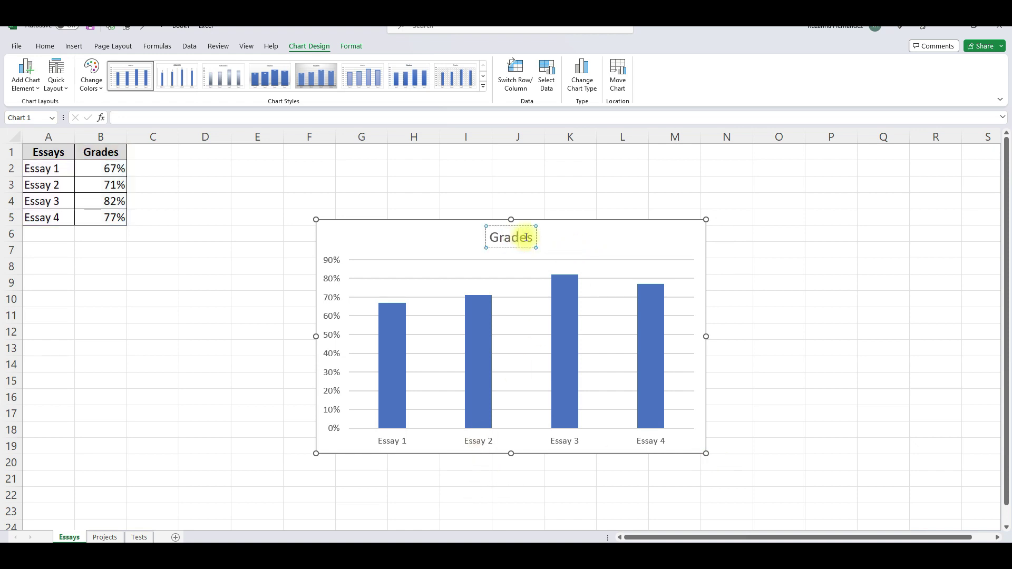
left_click(533, 237)
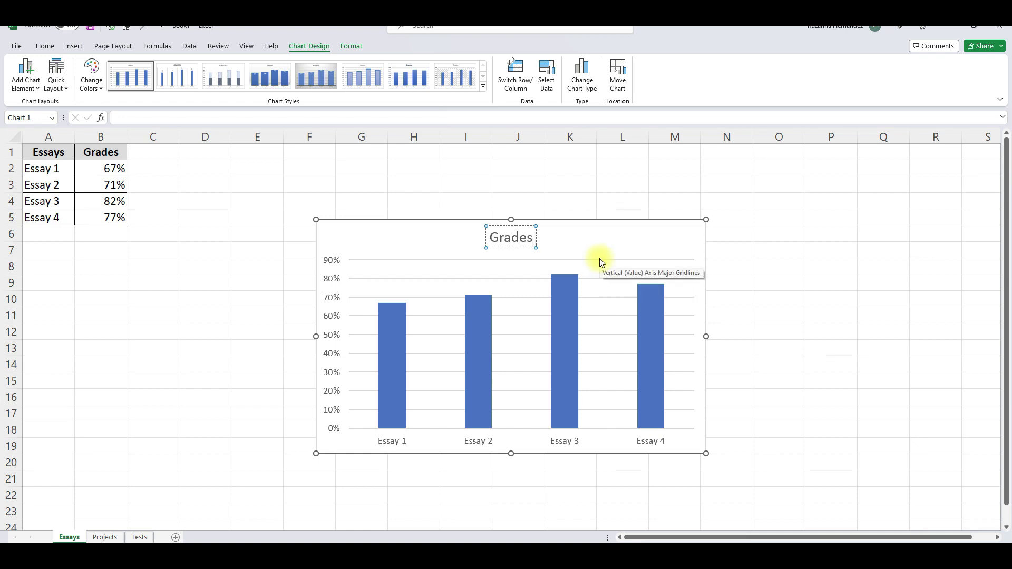
type("for Essays")
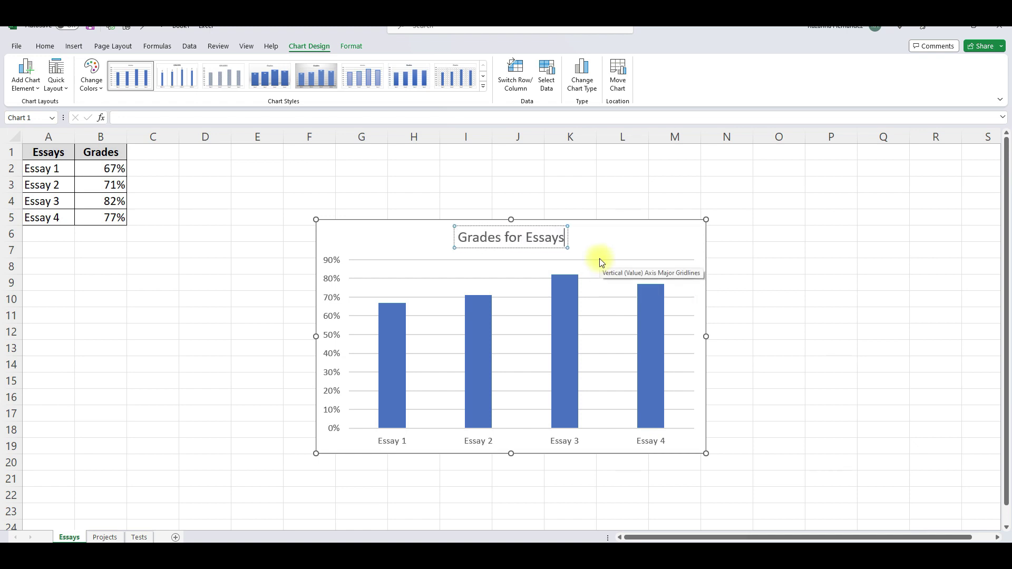
left_click(600, 258)
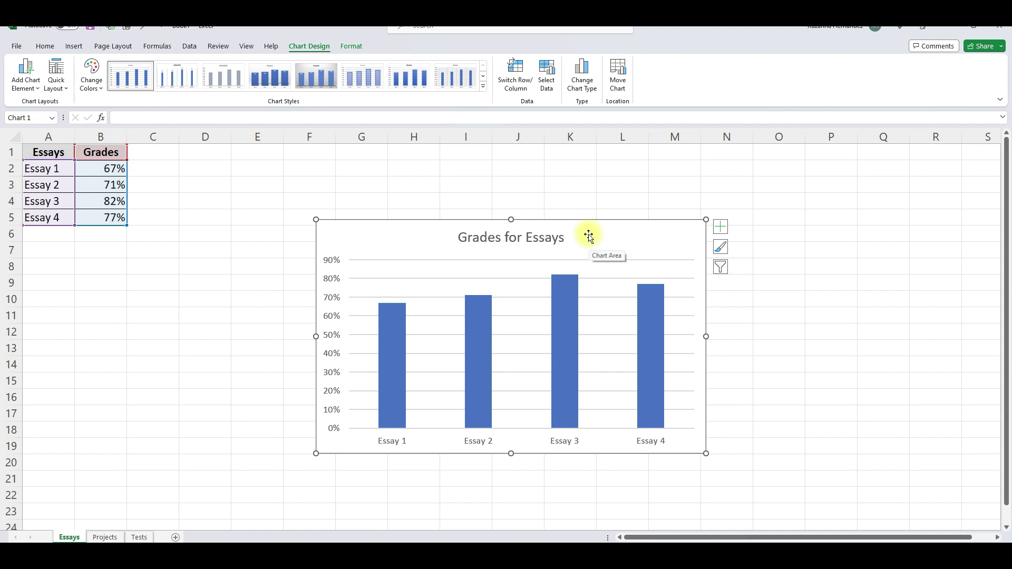
Step: Move the chart up-left beside the table and recolour its bars orange with Colorful Palette 3
left_click_drag(653, 243, 551, 216)
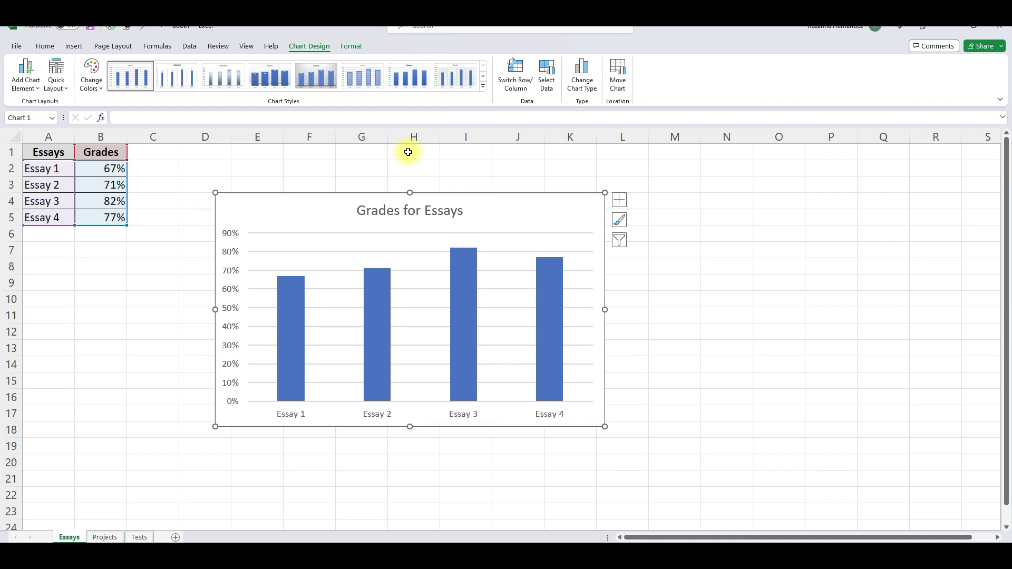
left_click(86, 84)
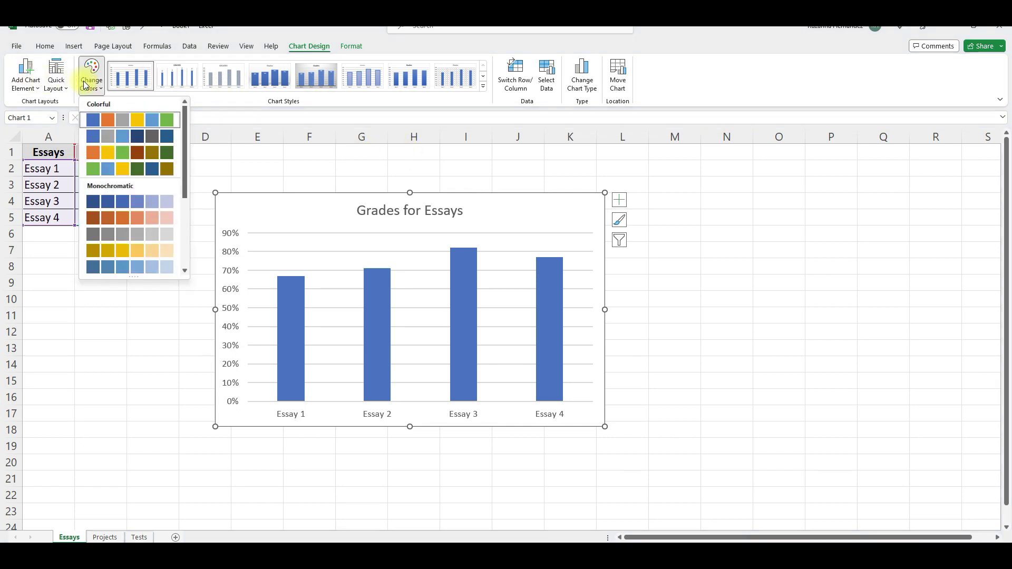
left_click(121, 139)
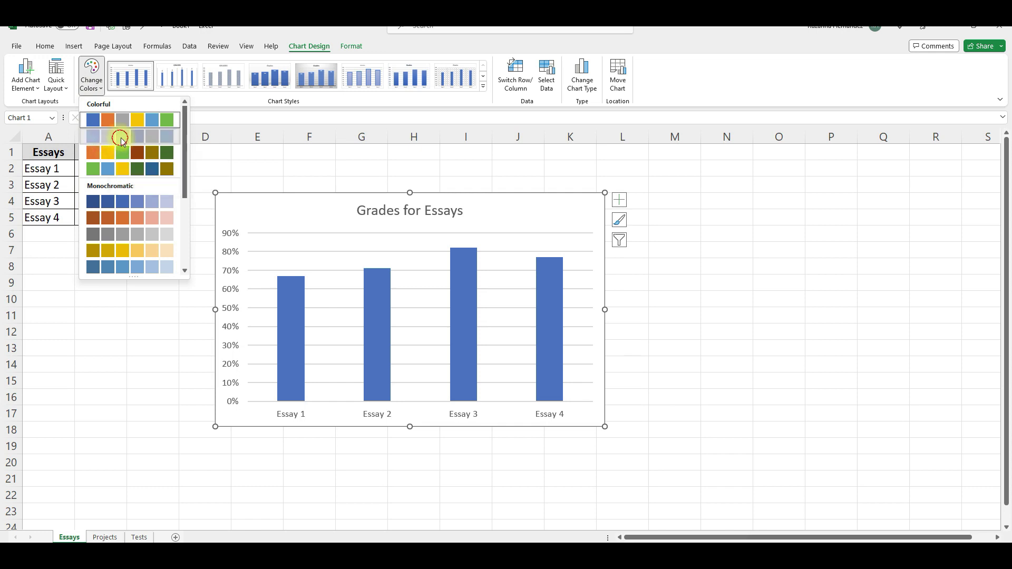
left_click(484, 89)
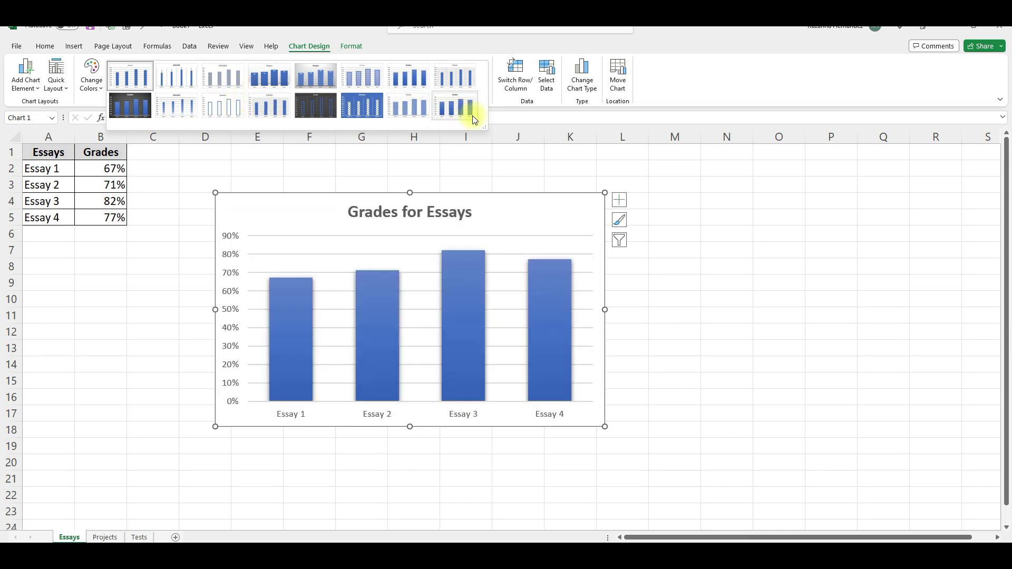
left_click(91, 79)
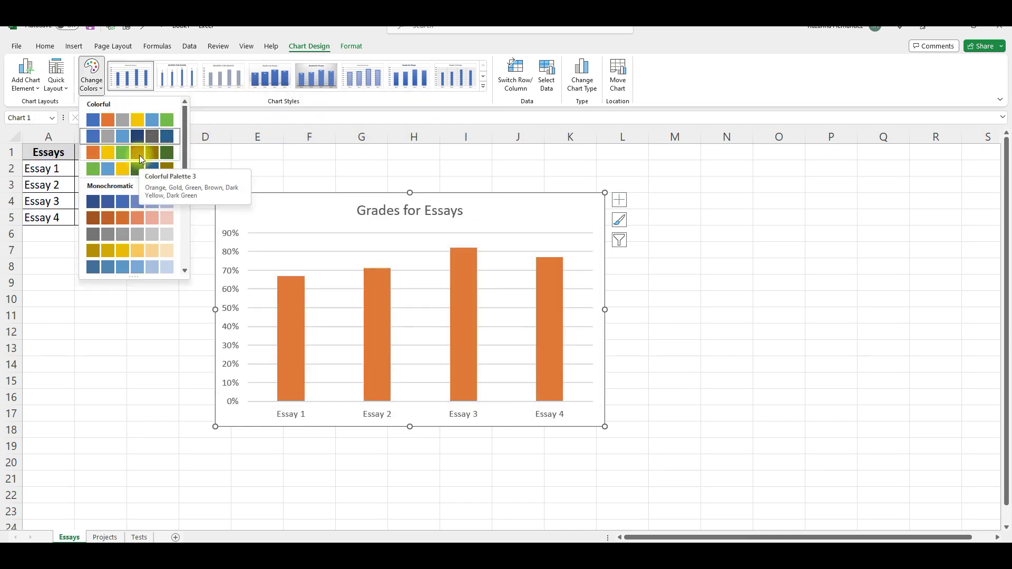
left_click(136, 156)
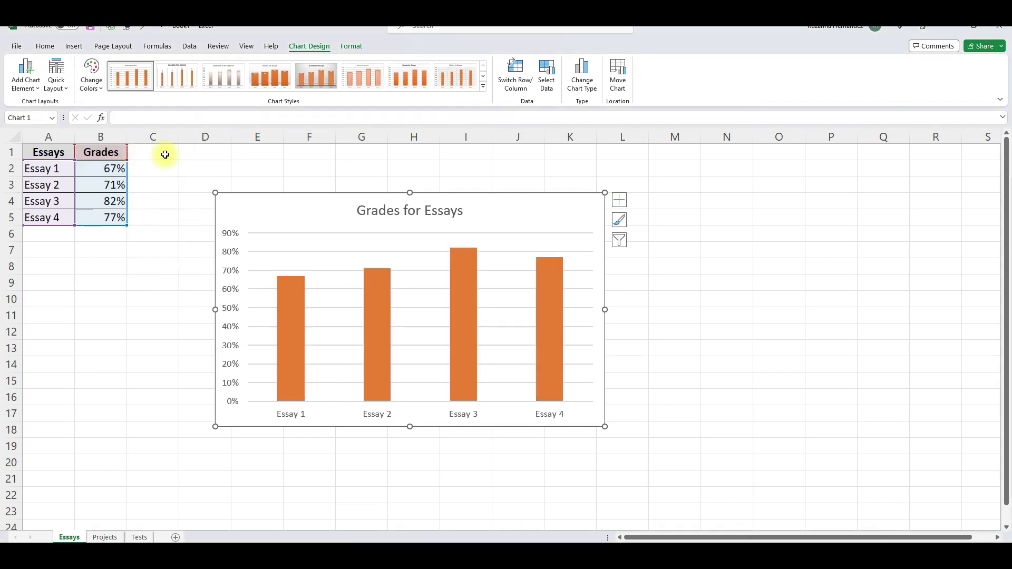